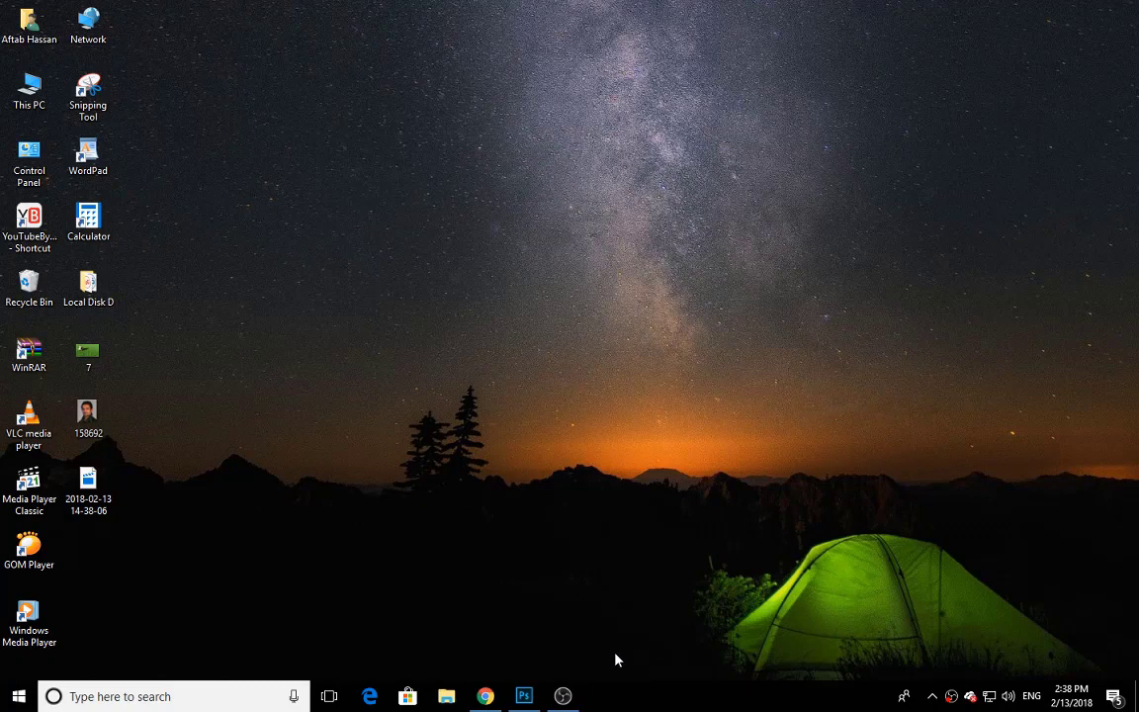
Restore the Photoshop window showing 7.jpg and 158692.jpg from the taskbar.
left_click(529, 698)
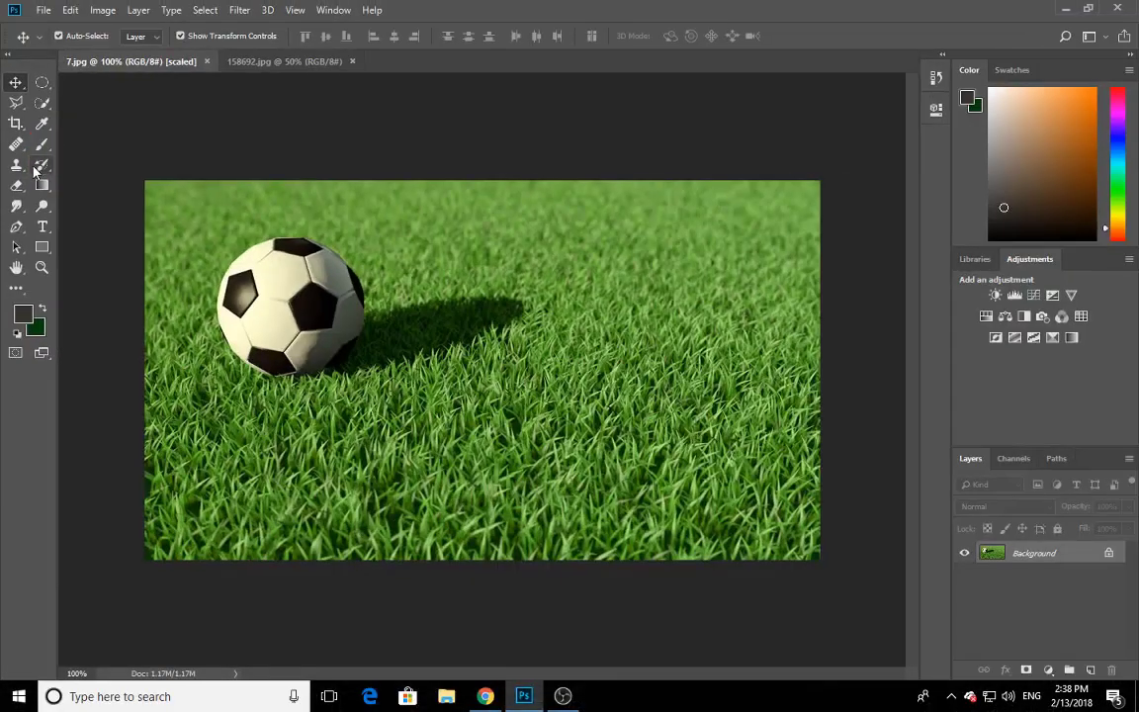
Show the History Brush and Art History Brush tool choices in the toolbar.
left_click(42, 164)
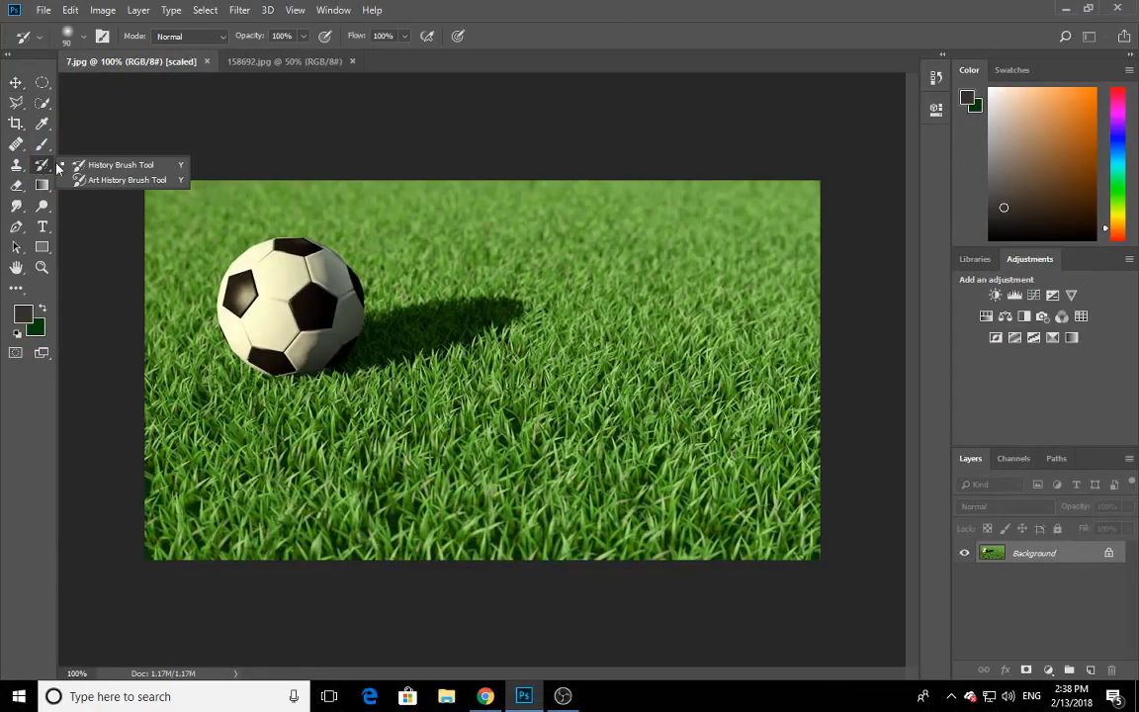
Keep the History Brush selected and set the foreground colour to orange (e87712).
left_click(123, 166)
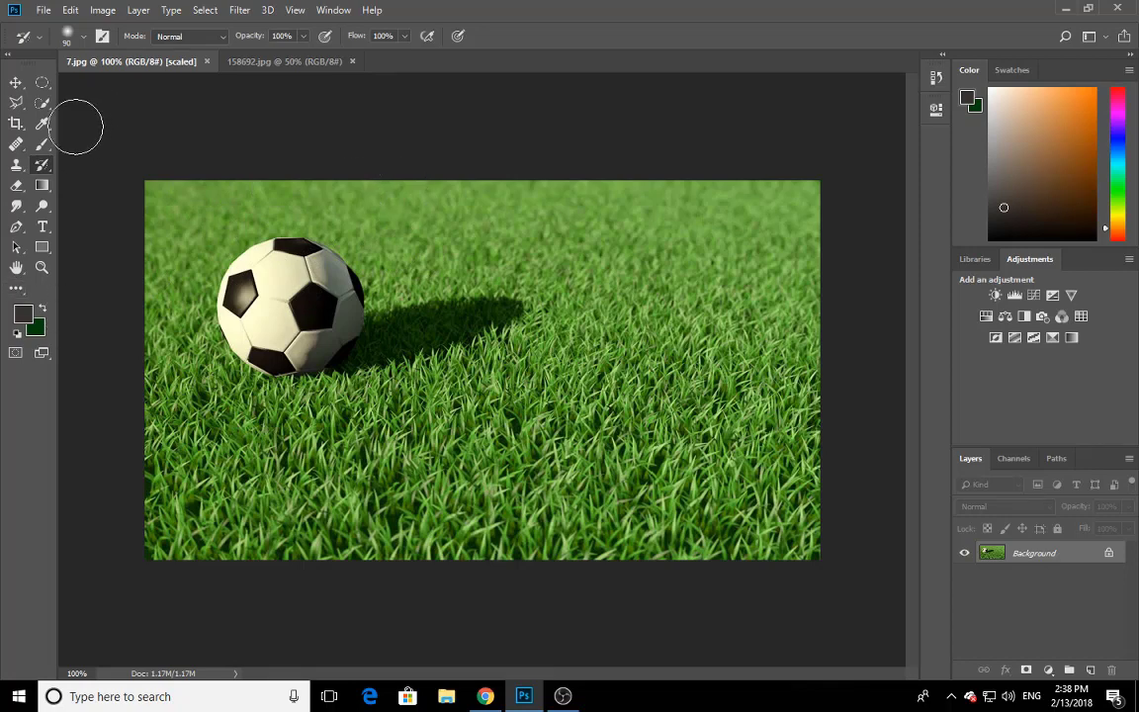
left_click(22, 313)
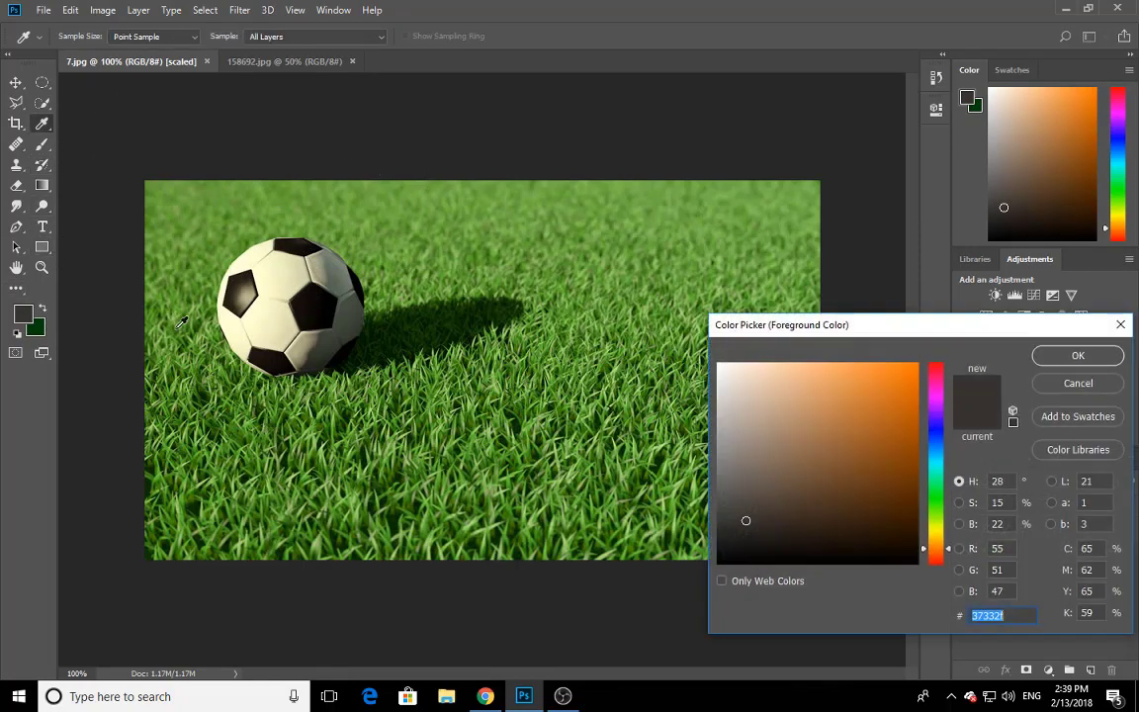
left_click(909, 402)
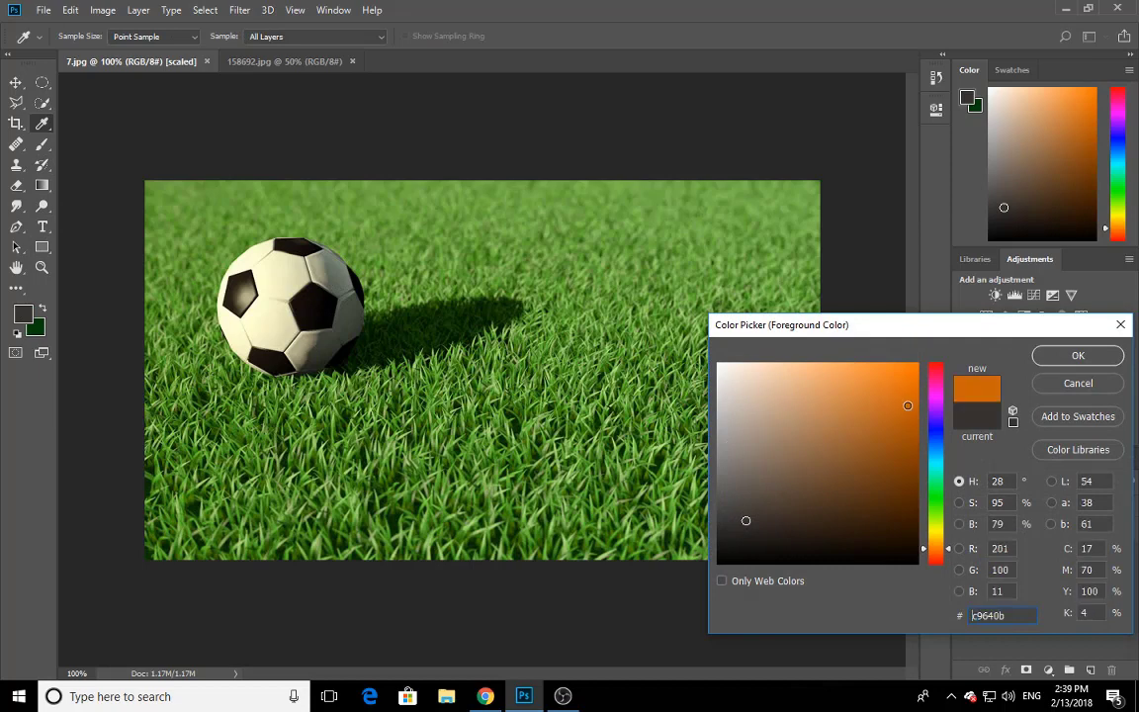
left_click(903, 377)
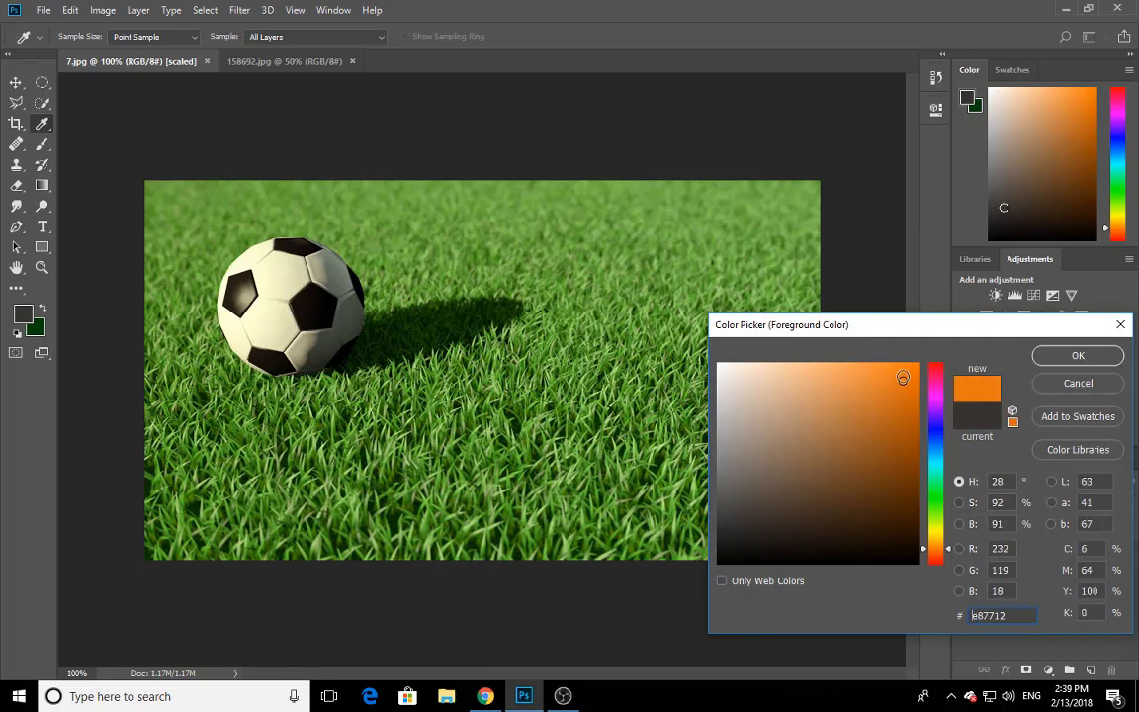
left_click(1077, 355)
Paint orange over the grass and ball with the Brush Tool in Overlay mode.
key("b")
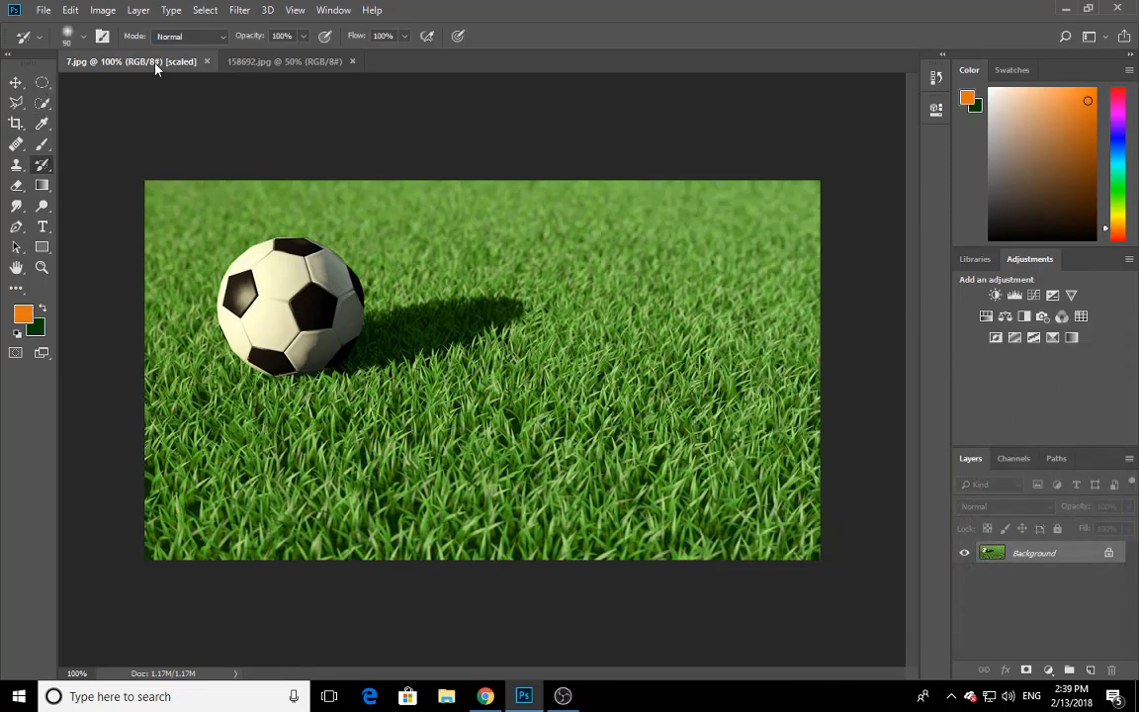
right_click(41, 164)
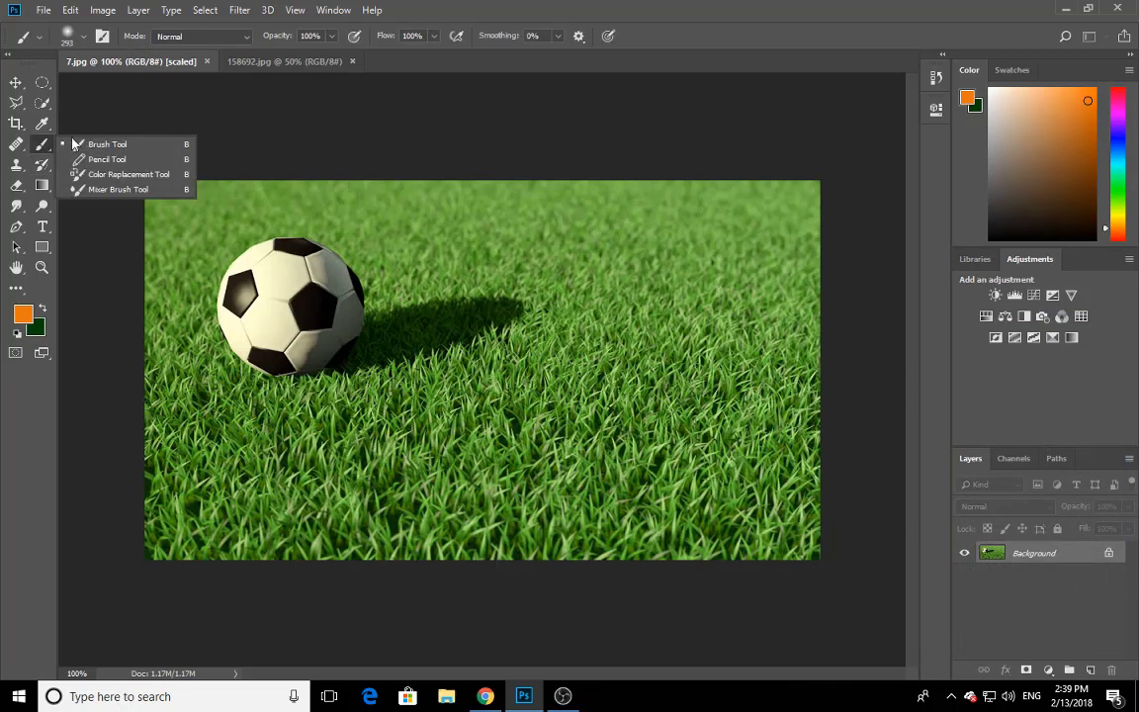
left_click(94, 144)
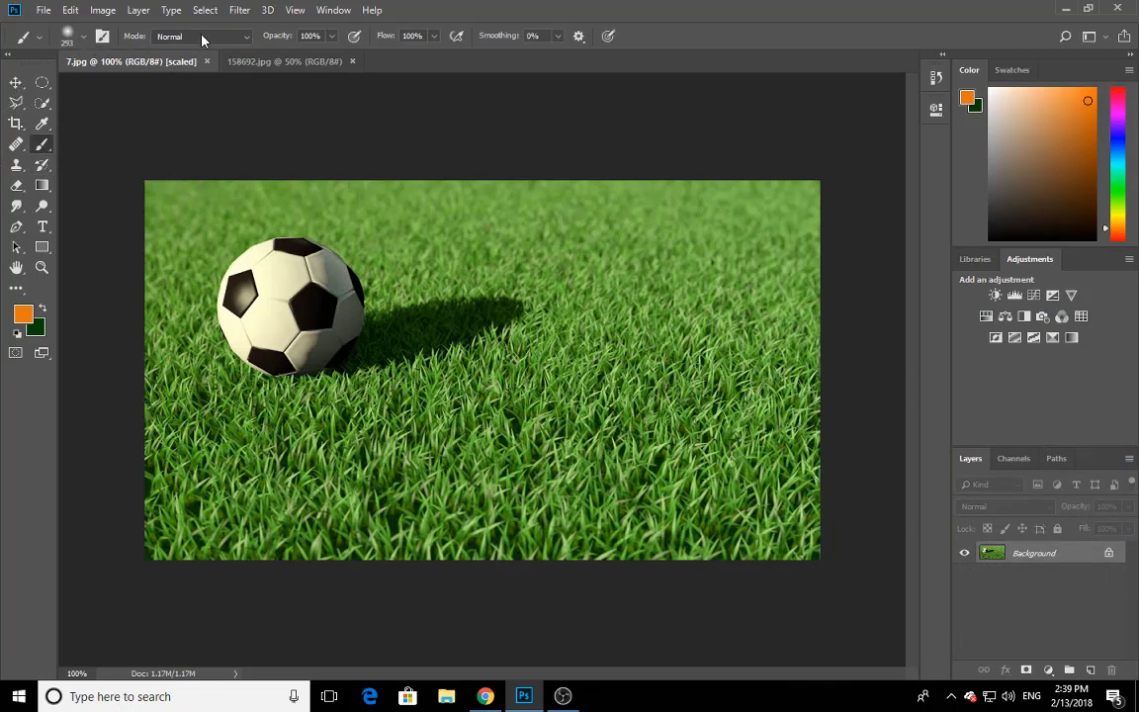
left_click(201, 37)
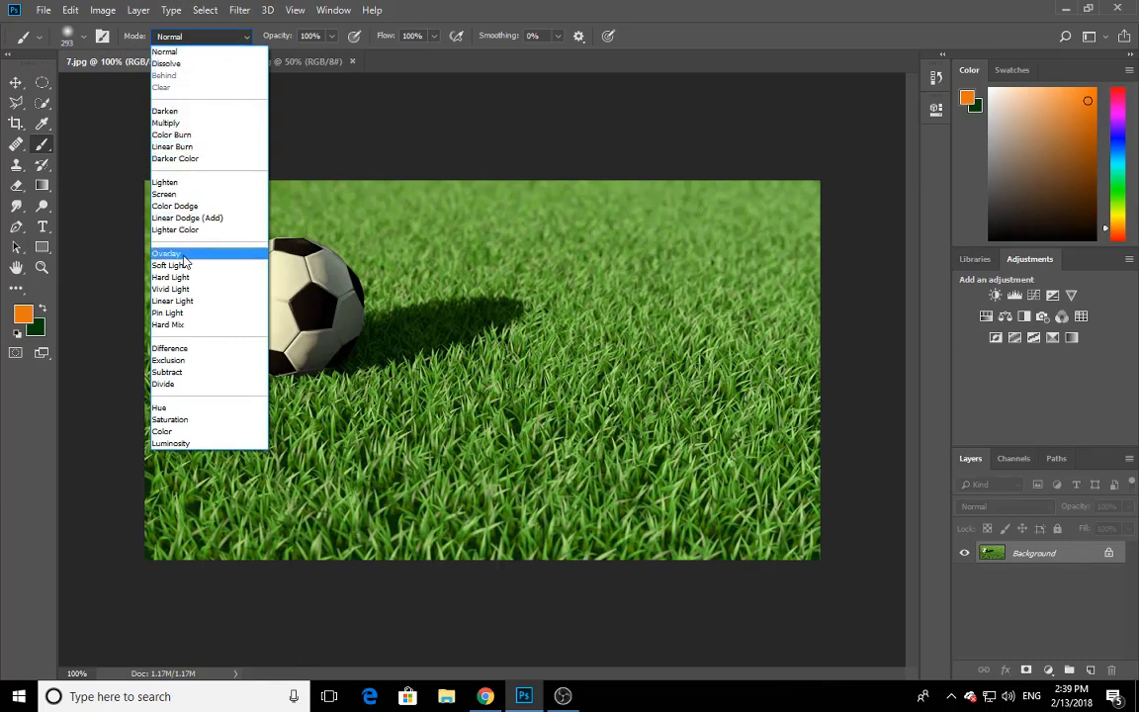
left_click(183, 255)
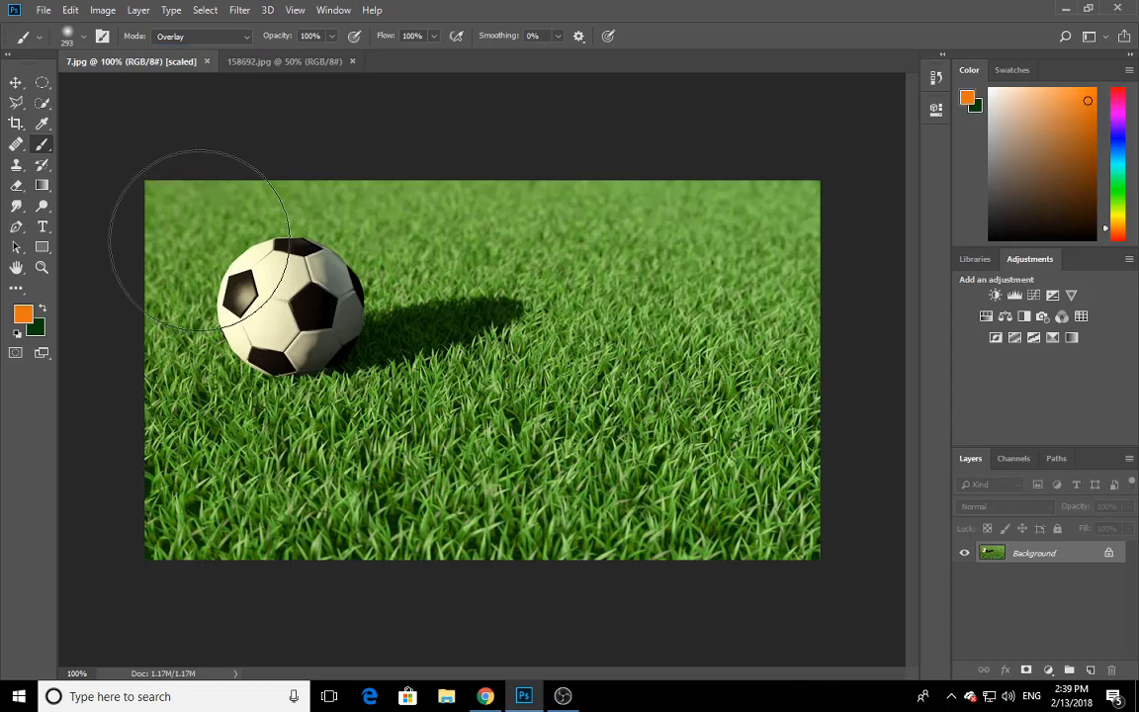
mouse_move(199, 237)
left_mouse_down()
mouse_move(342, 224)
mouse_move(772, 516)
mouse_move(551, 339)
mouse_move(443, 388)
left_mouse_up()
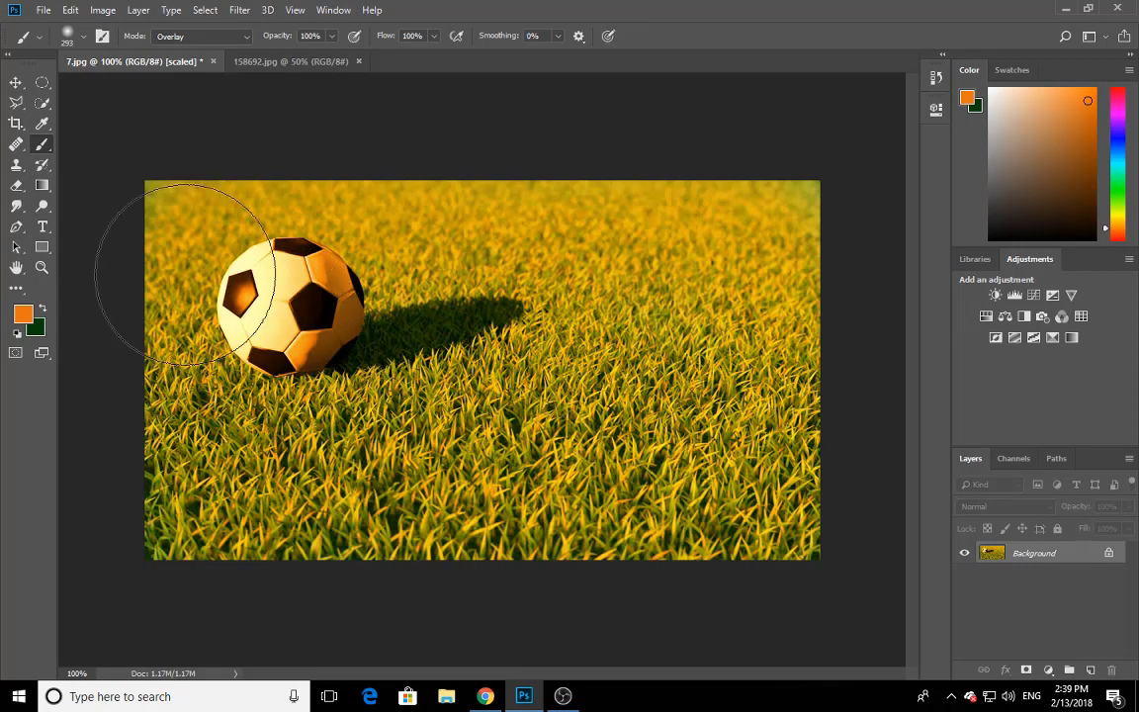
Restore the ball's left panels to white with the History Brush.
left_click(41, 164)
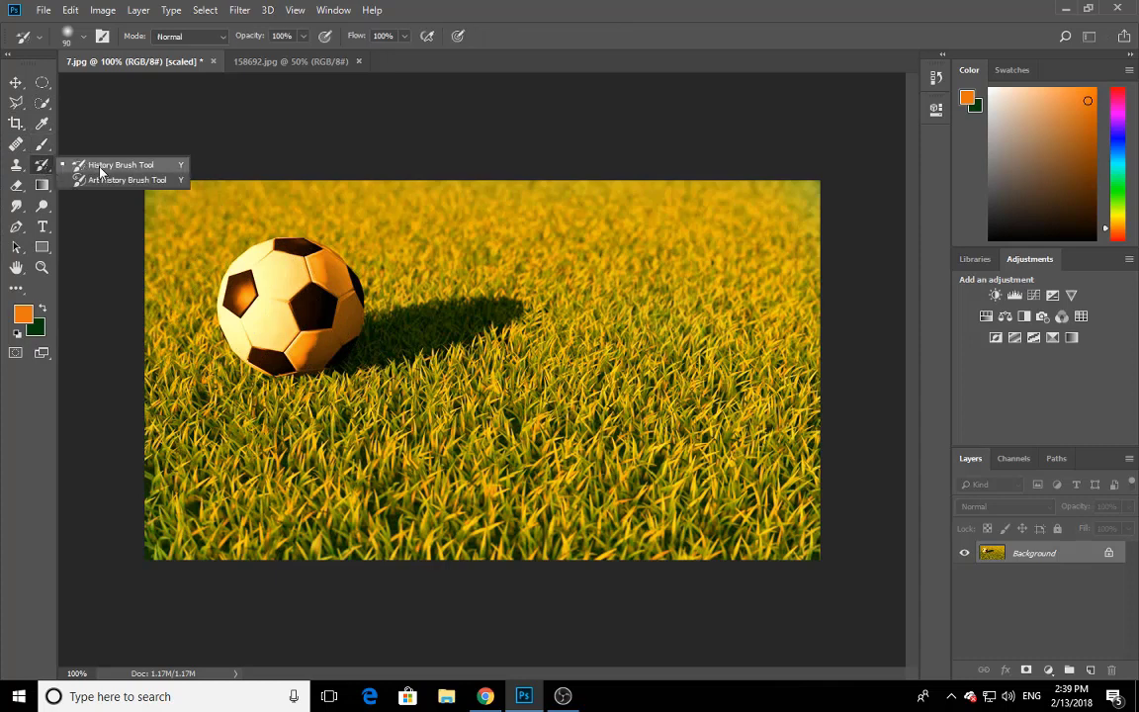
left_click(100, 172)
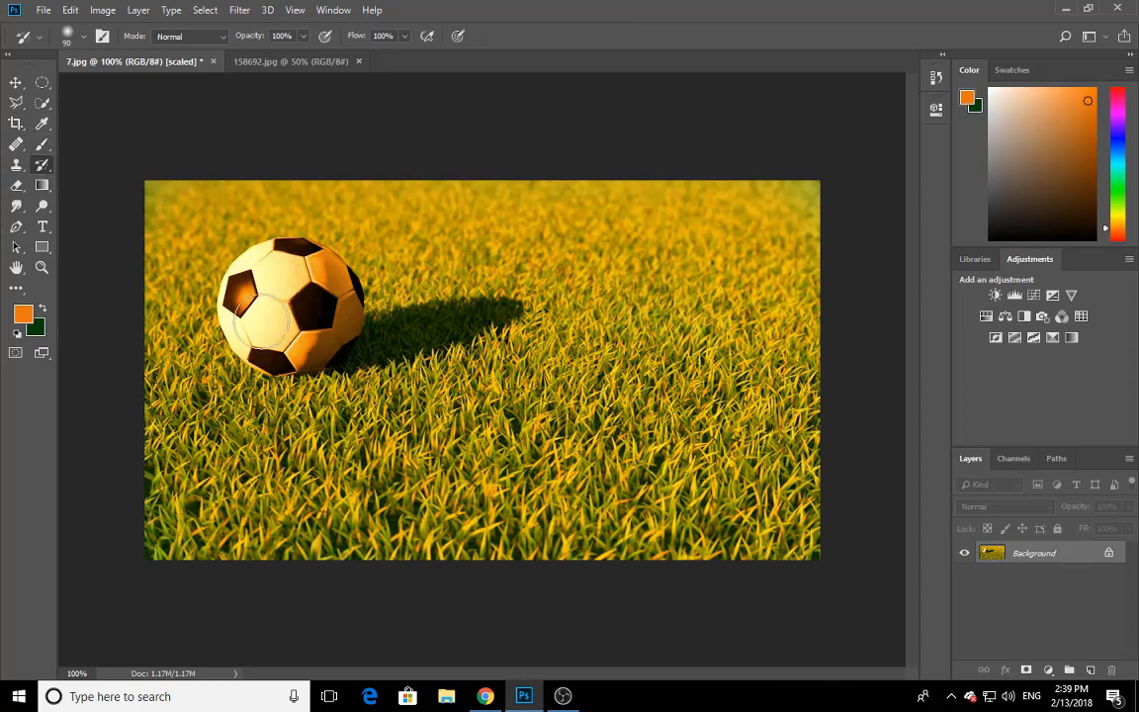
mouse_move(280, 357)
left_mouse_down()
mouse_move(335, 316)
mouse_move(241, 311)
mouse_move(328, 264)
mouse_move(267, 309)
left_mouse_up()
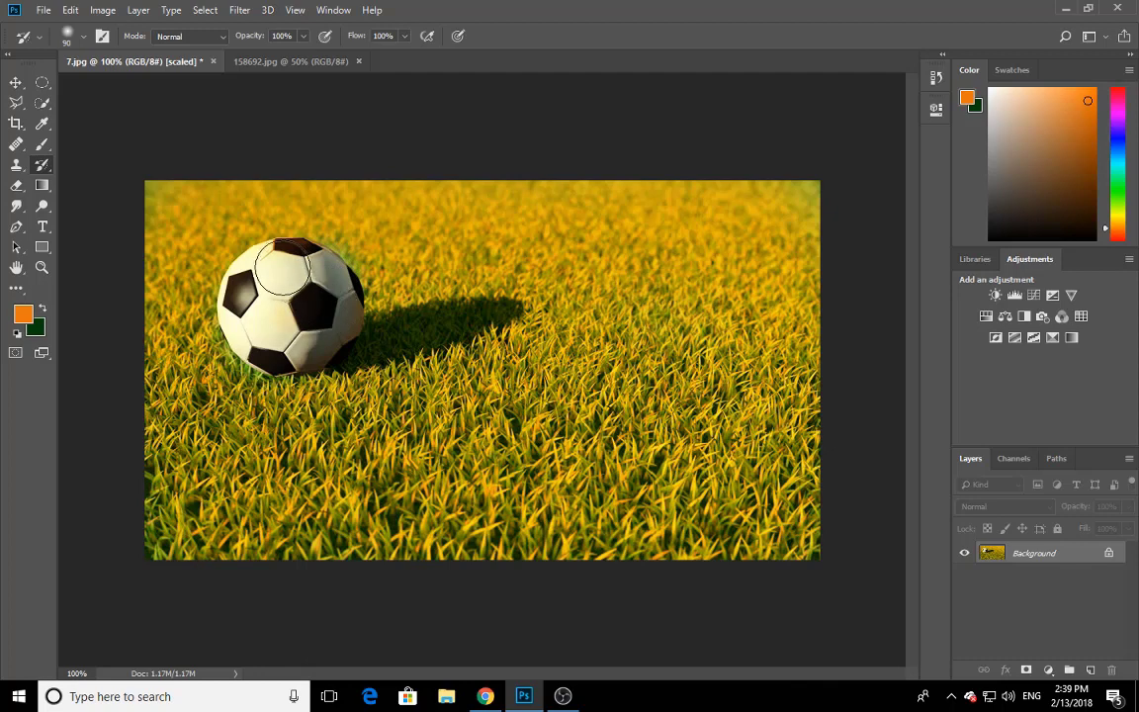
left_click_drag(267, 309, 315, 331)
Revert the soccer photo to its untinted green original.
right_click(43, 164)
left_click(94, 158)
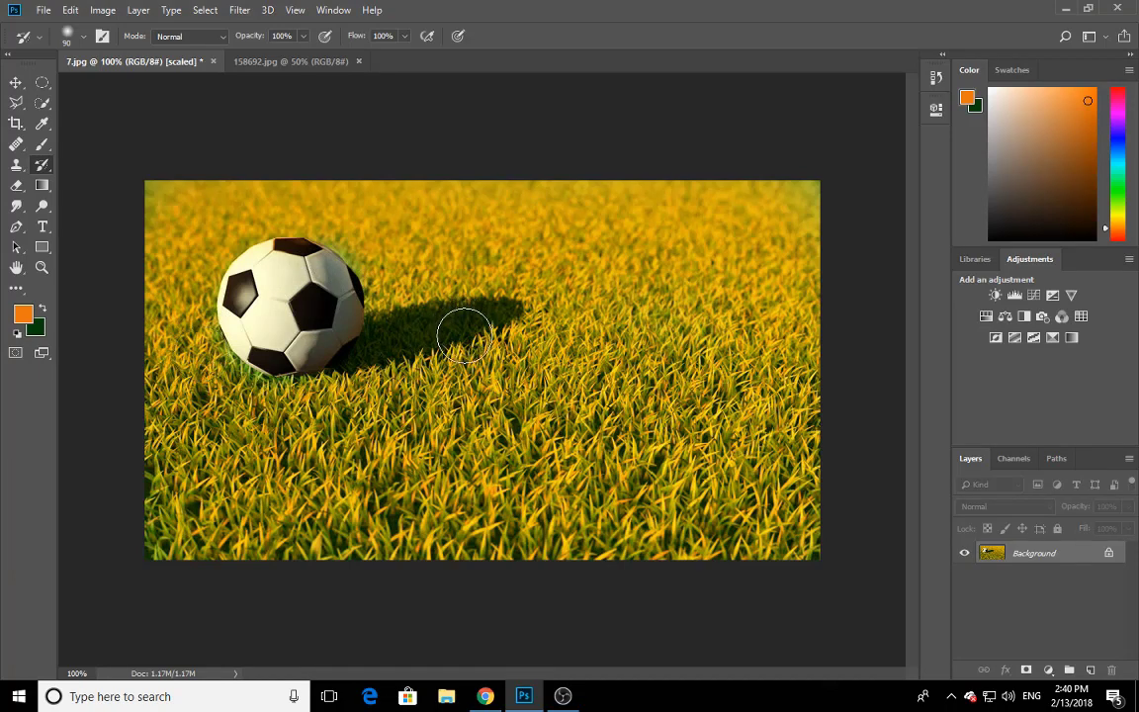
key("ctrl+z")
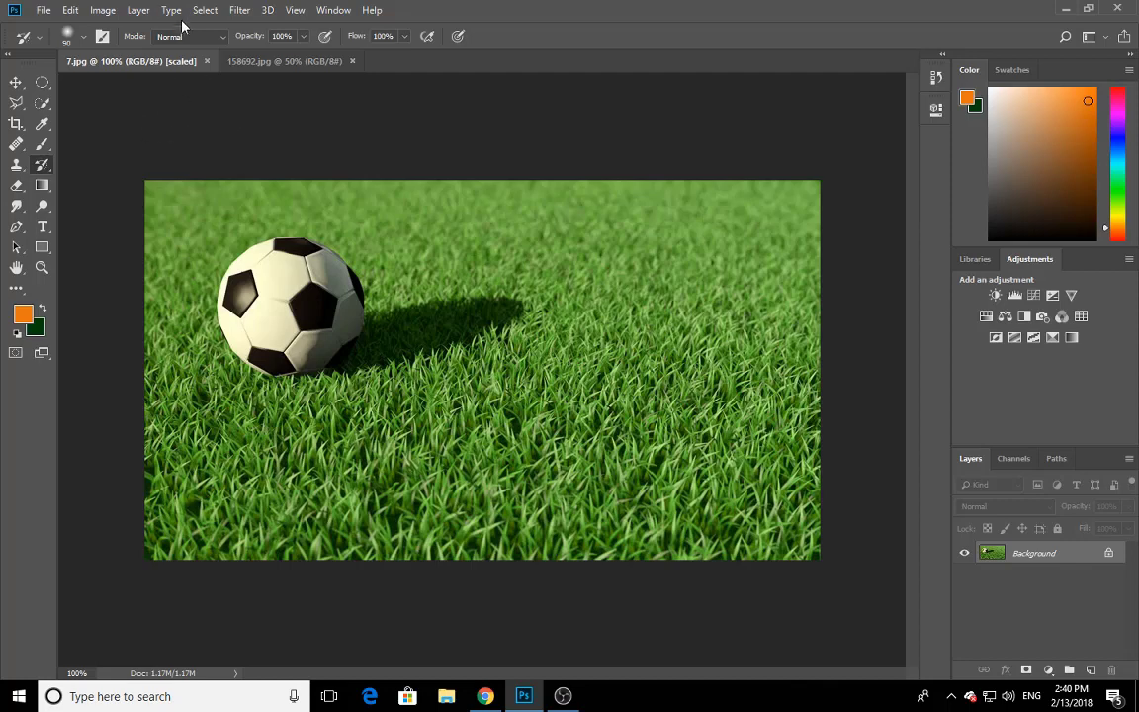
Try Grayscale mode with Discard, undo it, then desaturate the photo while keeping RGB.
left_click(103, 9)
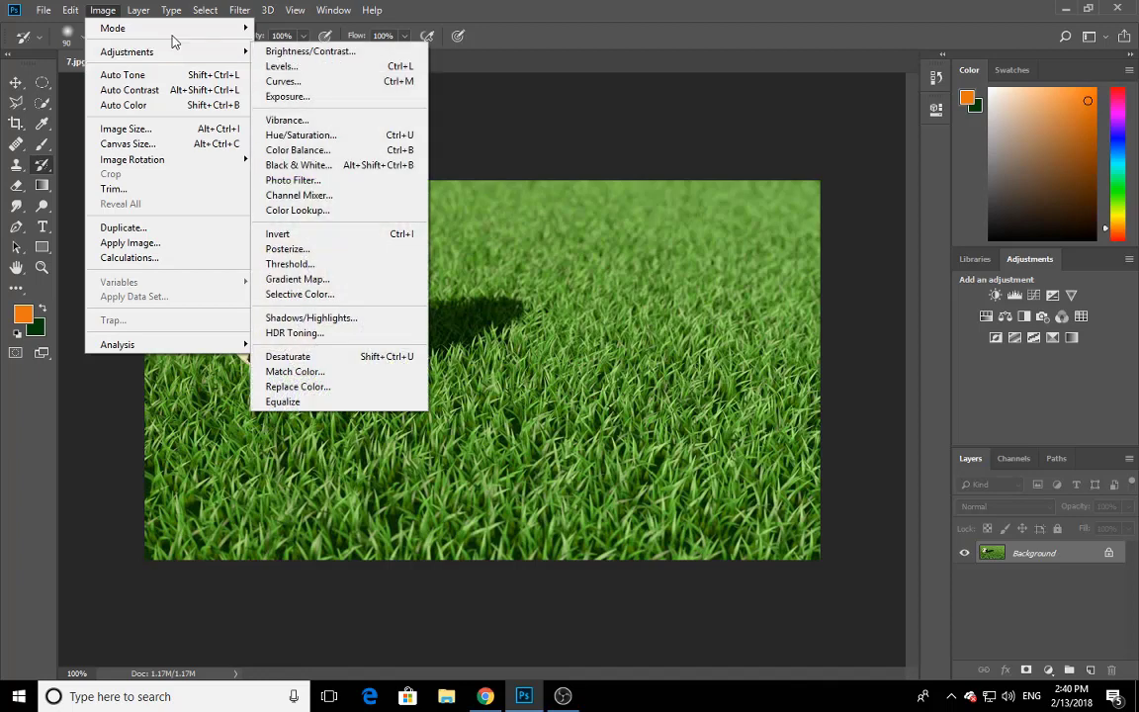
mouse_move(113, 28)
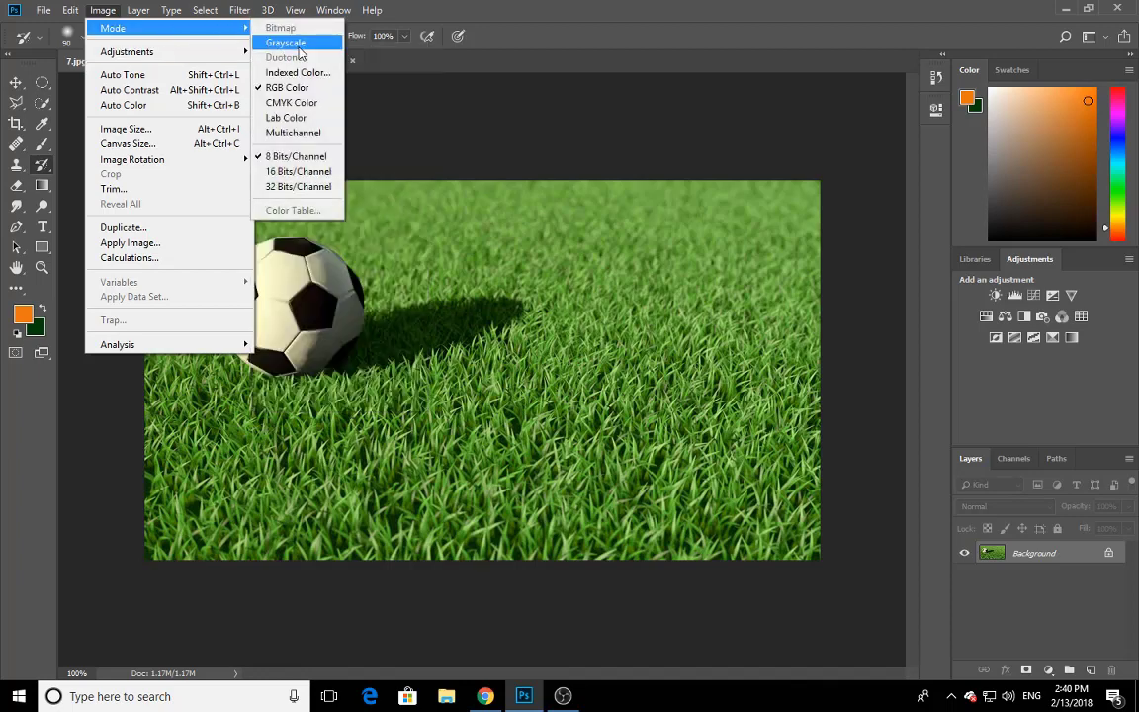
left_click(286, 43)
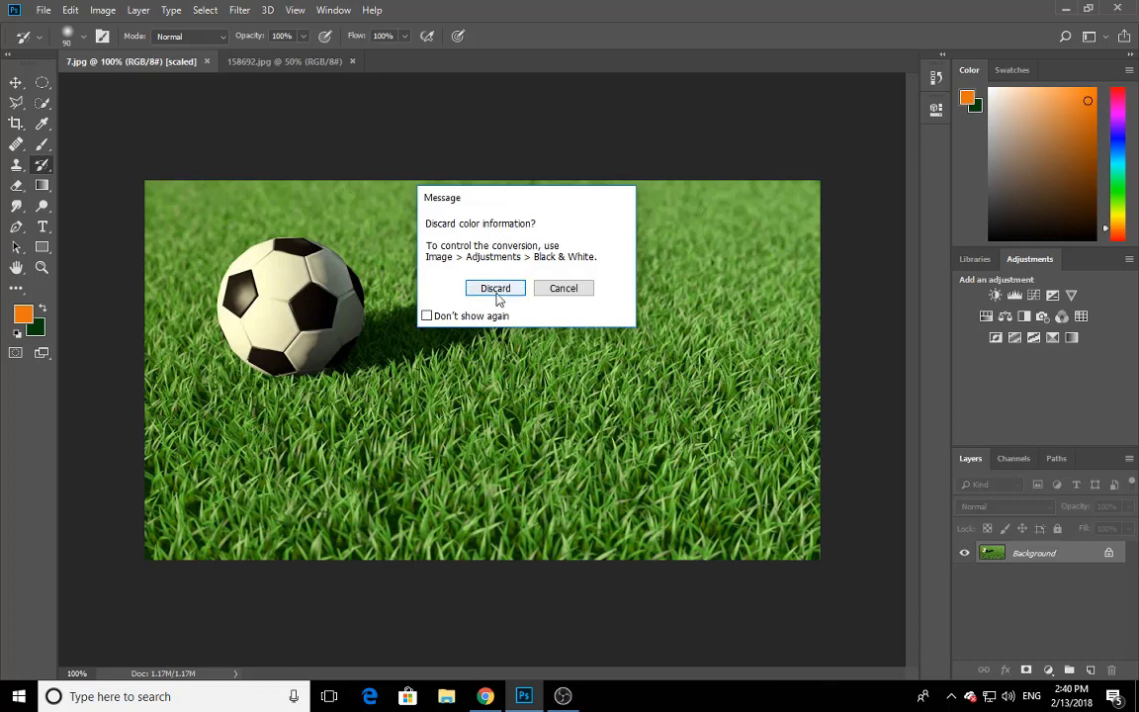
left_click(496, 289)
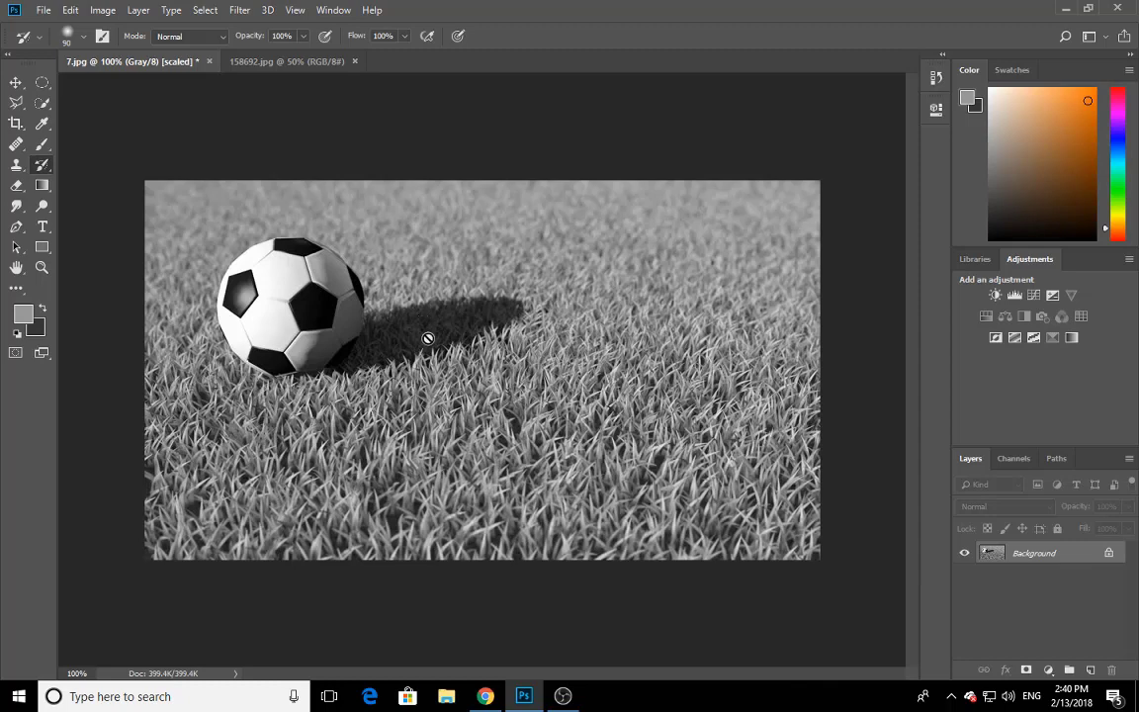
key("ctrl+z")
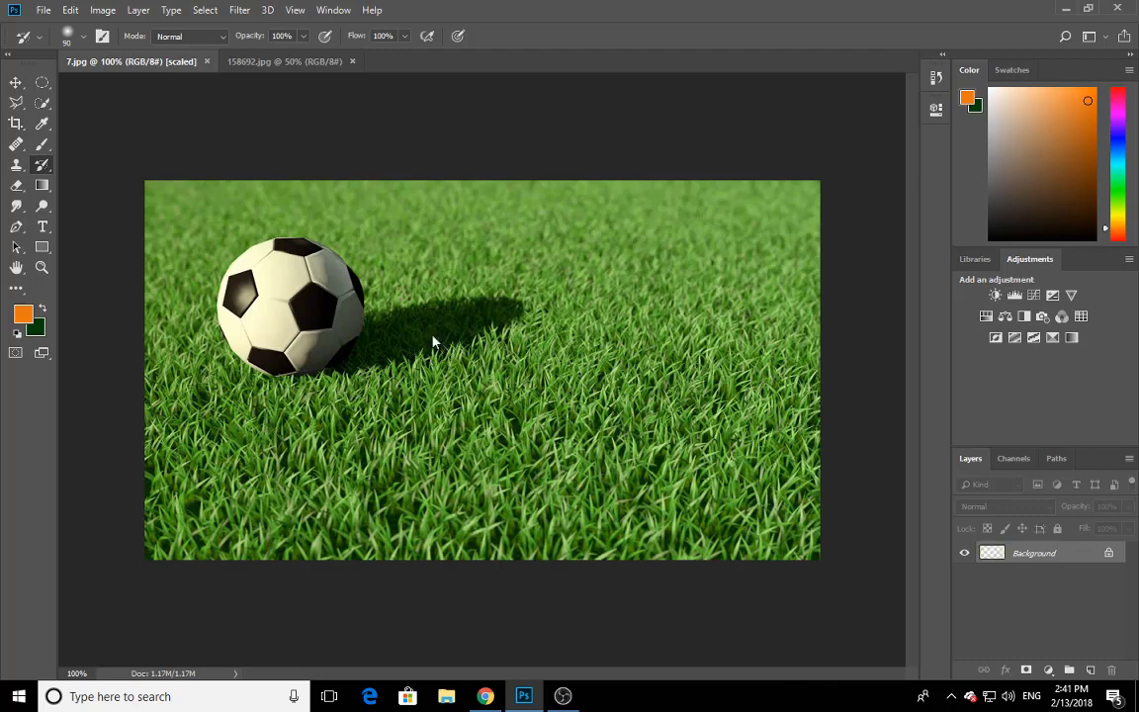
key("ctrl+shift+u")
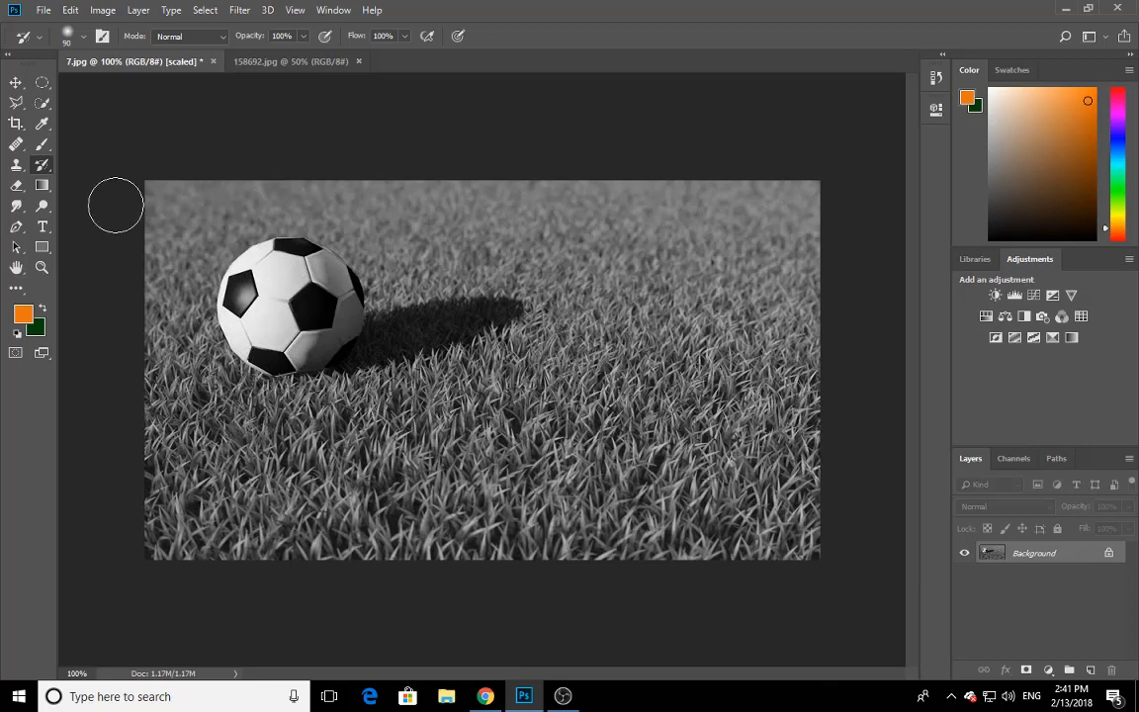
Paint the ball and grass colours back across the photo with a size-200 History Brush.
right_click(42, 168)
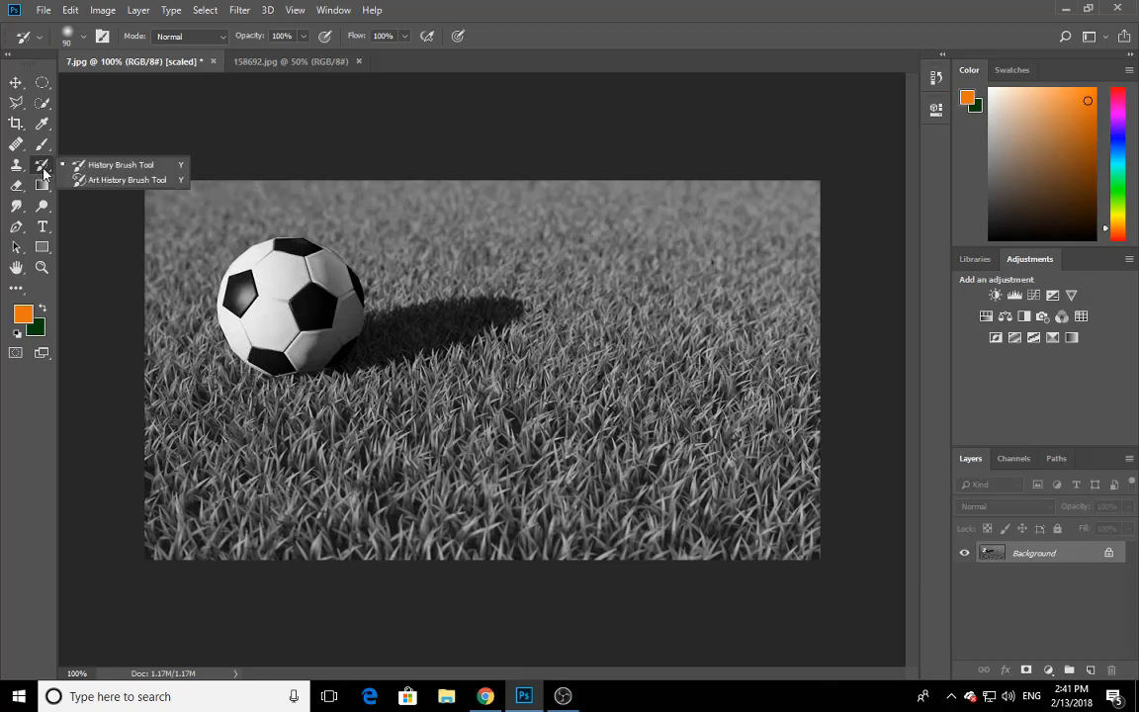
left_click(121, 165)
mouse_move(247, 262)
left_mouse_down()
mouse_move(318, 334)
mouse_move(227, 311)
mouse_move(219, 287)
mouse_move(269, 270)
mouse_move(302, 302)
left_mouse_up()
mouse_move(519, 321)
left_mouse_down()
mouse_move(449, 447)
mouse_move(714, 511)
left_mouse_up()
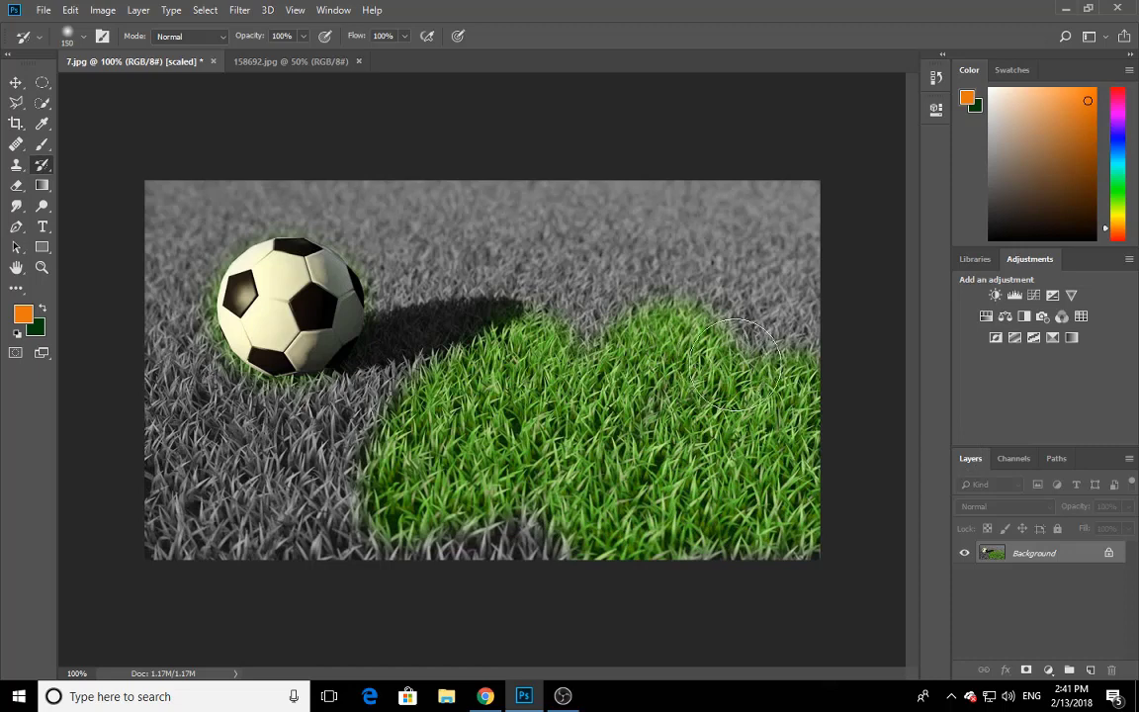
key("bracketright")
key("bracketright")
key("bracketright")
mouse_move(768, 344)
left_mouse_down()
mouse_move(510, 346)
mouse_move(287, 212)
mouse_move(212, 198)
mouse_move(69, 485)
mouse_move(440, 607)
left_mouse_up()
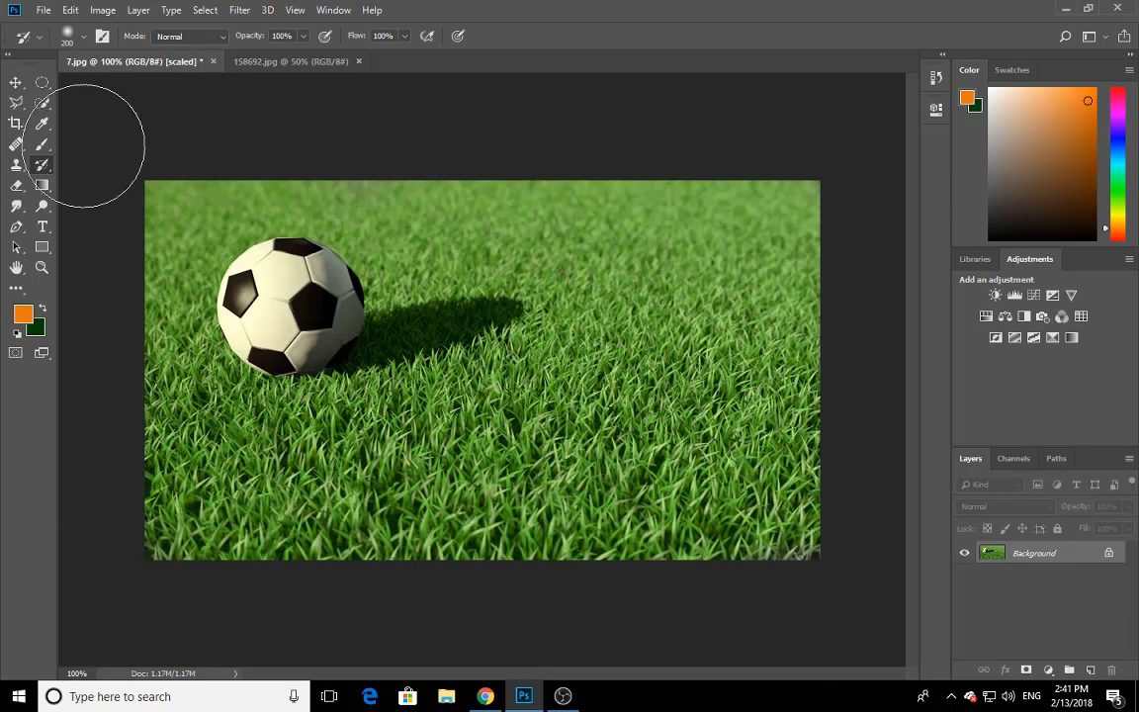
Switch to 158692.jpg, keep the History Brush, and desaturate the portrait to black-and-white.
left_click(286, 61)
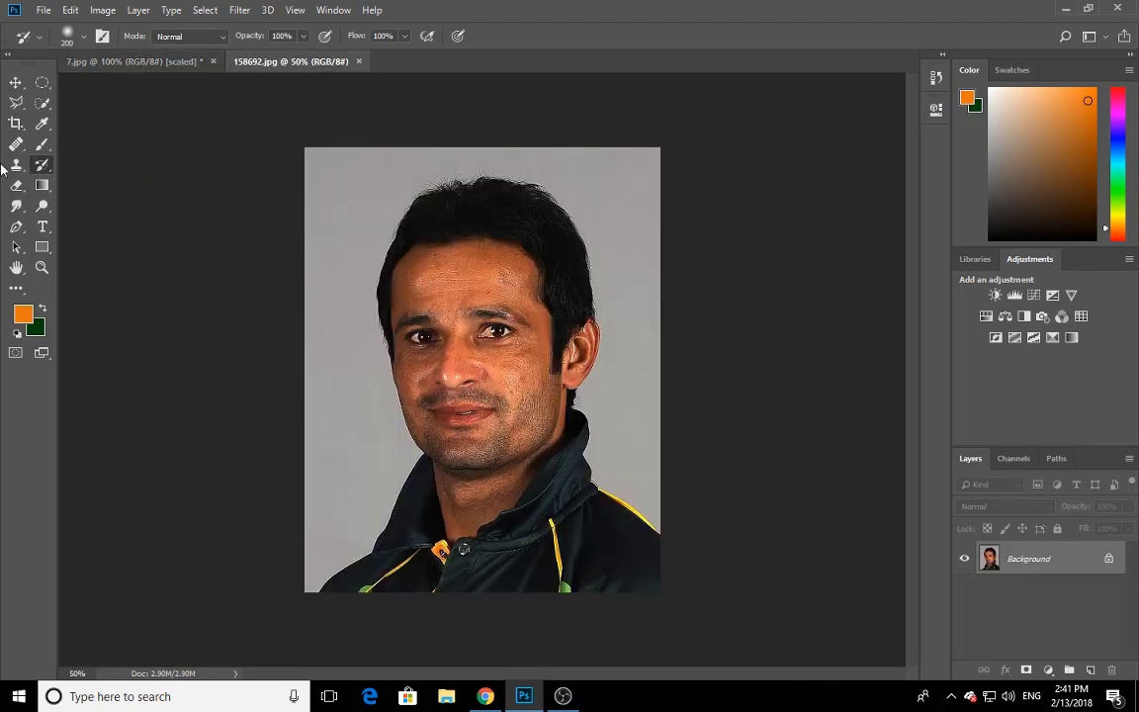
right_click(34, 166)
left_click(98, 160)
key("ctrl+shift+u")
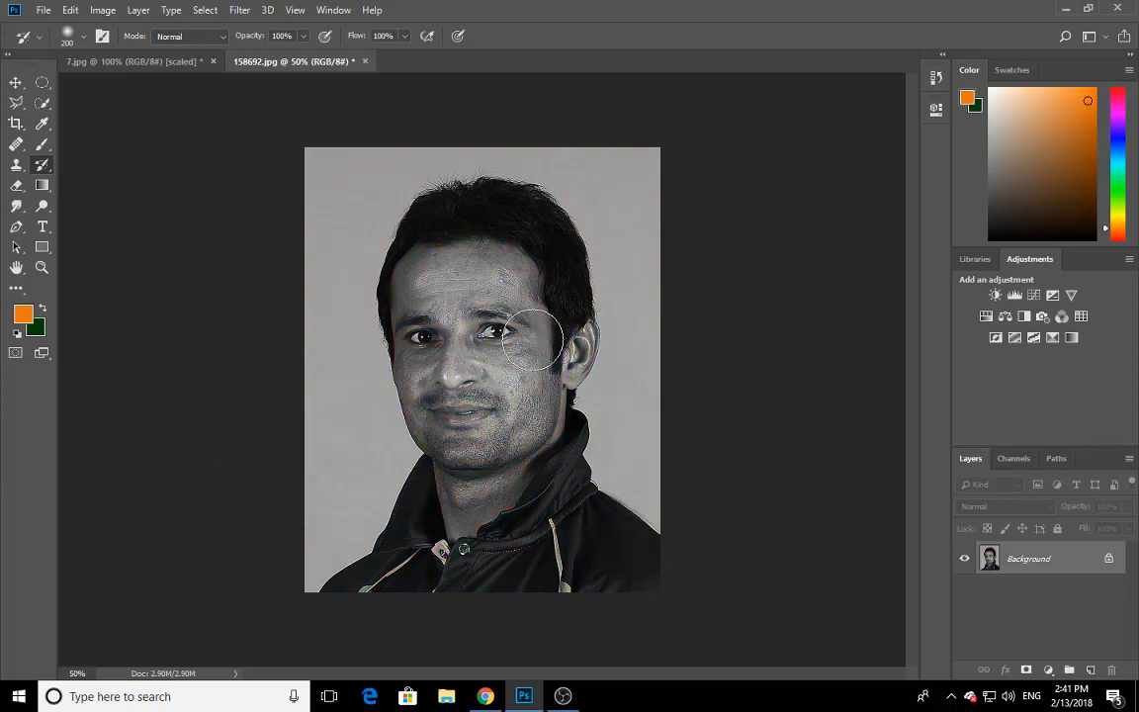
scroll(489, 358, "up", 3)
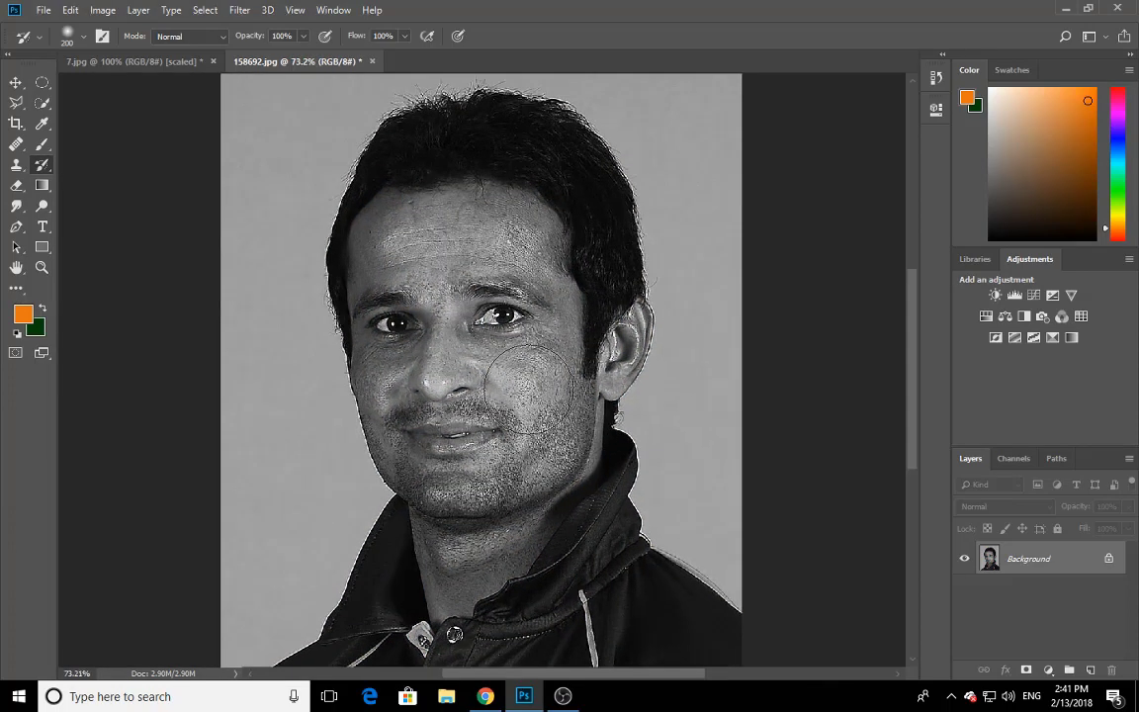
Paint the original colour back onto the portrait's forehead, face, chin and neck.
right_click(41, 165)
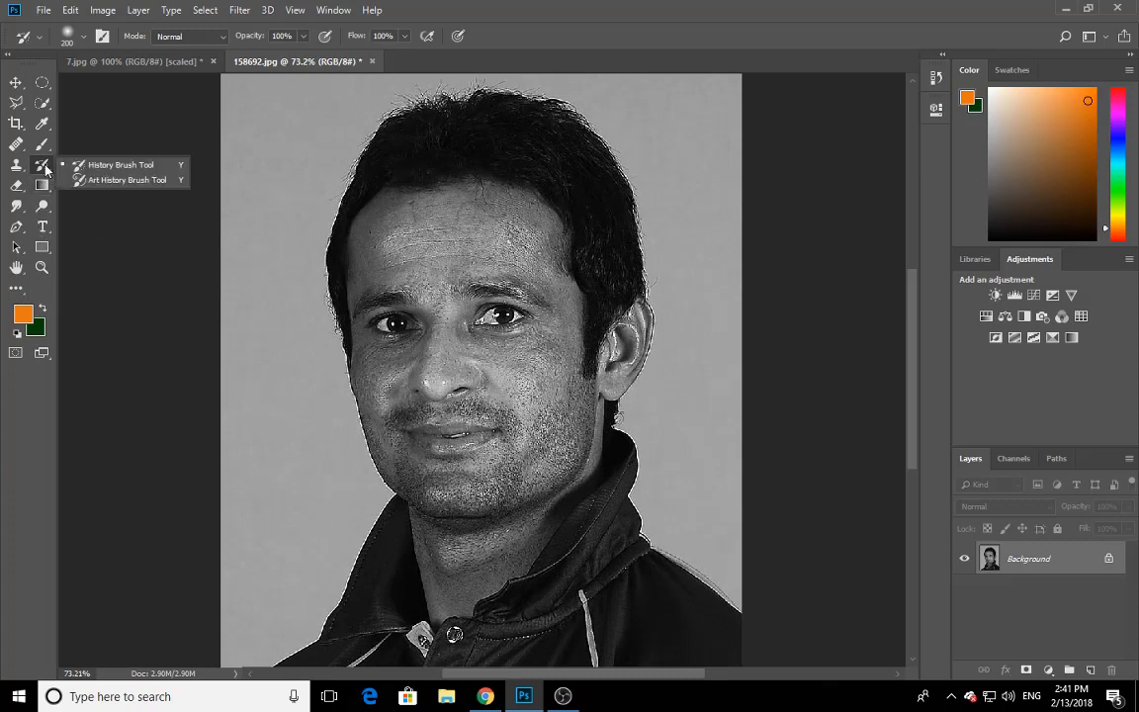
left_click(107, 152)
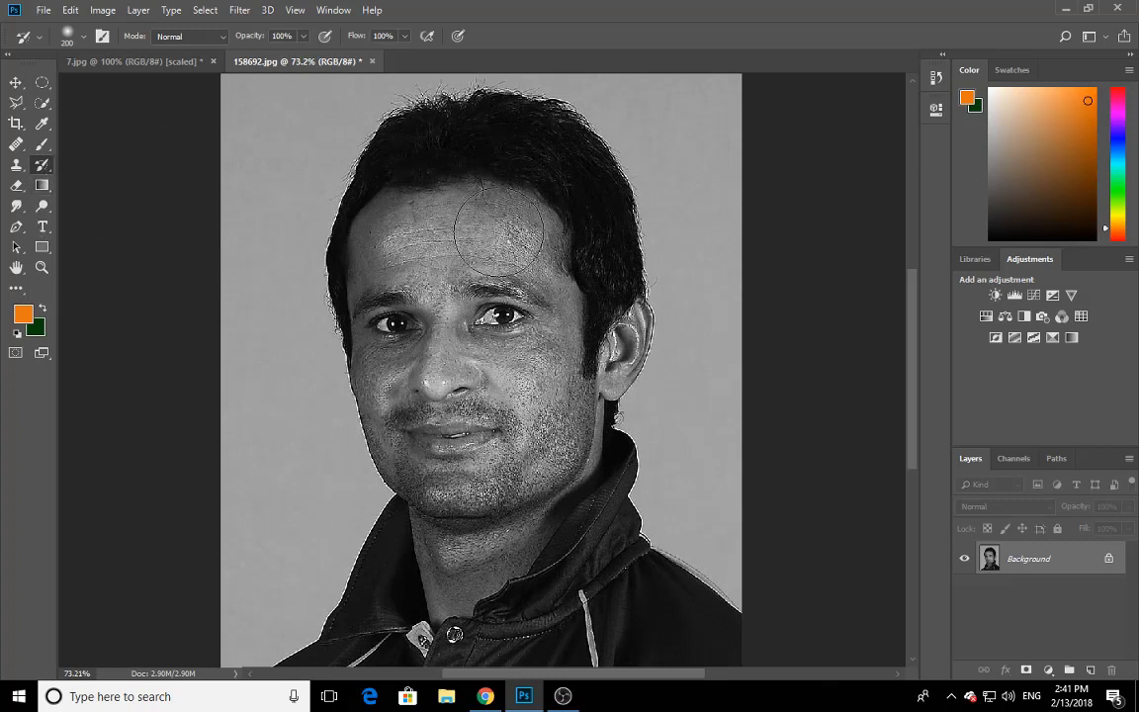
mouse_move(499, 193)
left_mouse_down()
mouse_move(444, 319)
mouse_move(466, 335)
mouse_move(474, 247)
mouse_move(504, 425)
mouse_move(602, 325)
mouse_move(590, 300)
mouse_move(458, 359)
left_mouse_up()
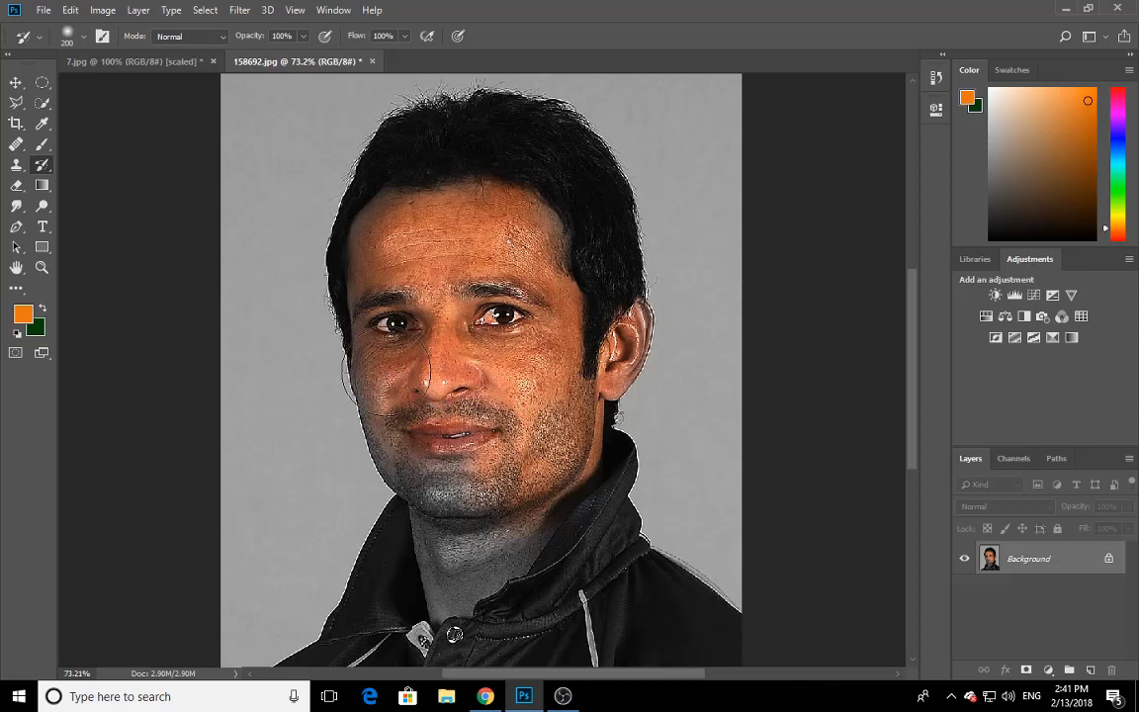
mouse_move(435, 459)
left_mouse_down()
mouse_move(459, 542)
mouse_move(326, 593)
mouse_move(336, 633)
mouse_move(543, 568)
mouse_move(652, 583)
mouse_move(568, 537)
left_mouse_up()
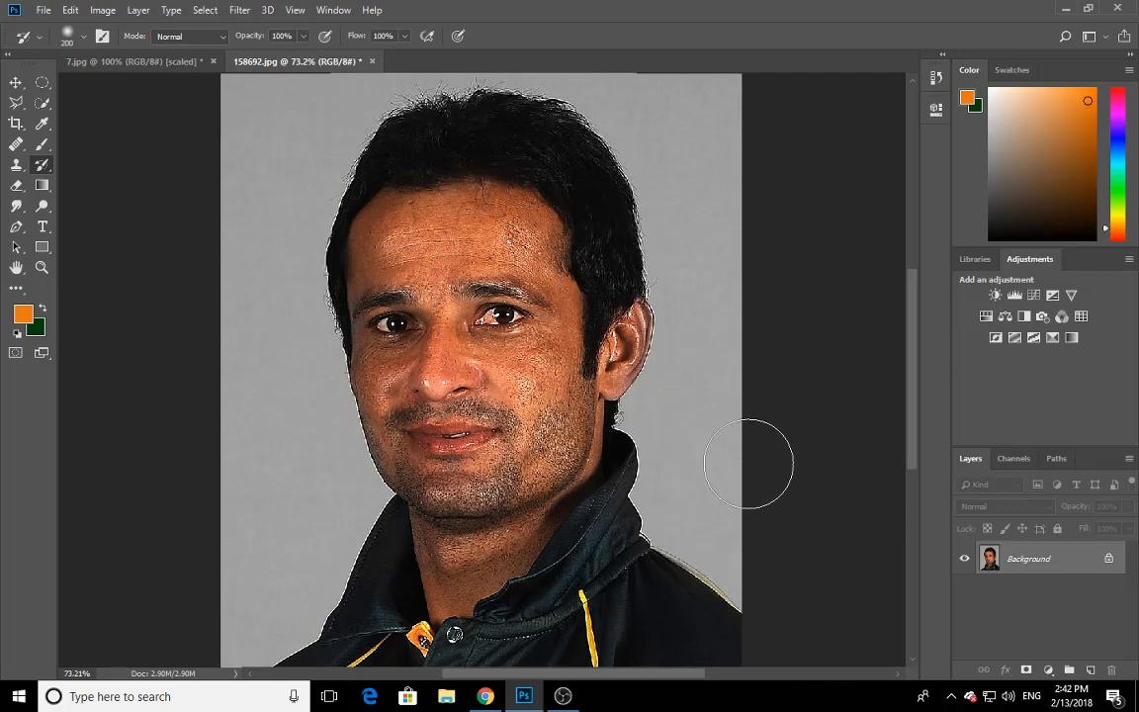
scroll(762, 463, "down", 1)
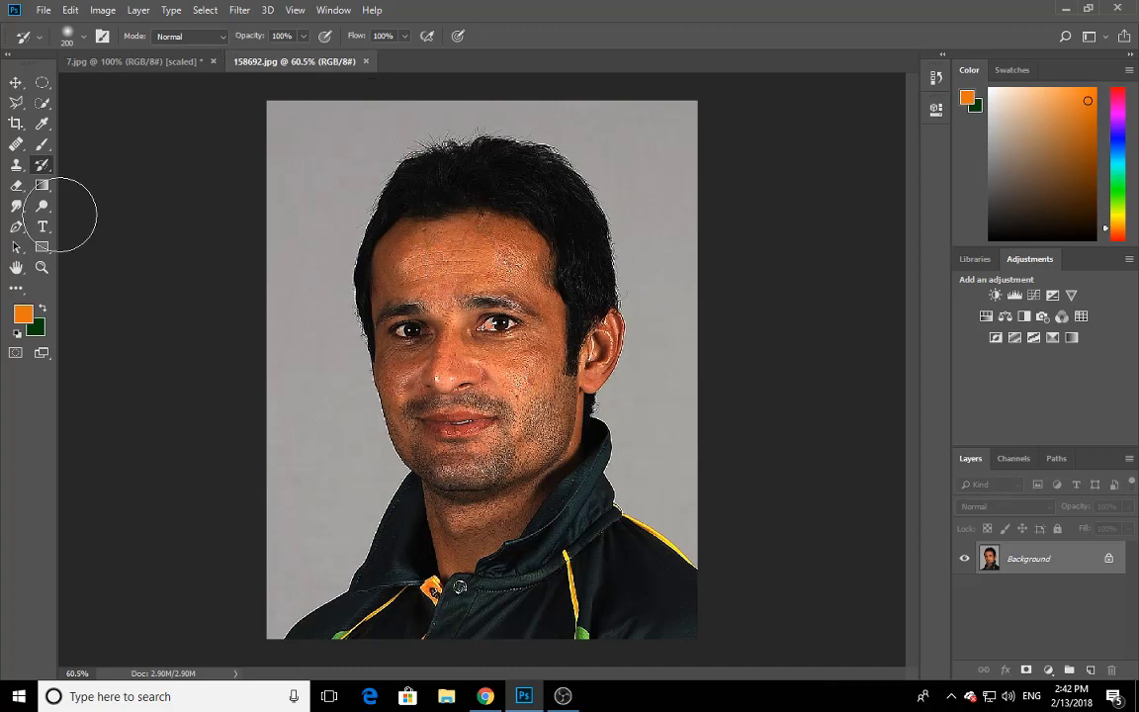
Switch to the soccer photo 7.jpg with the History Brush still selected.
right_click(45, 166)
left_click(119, 163)
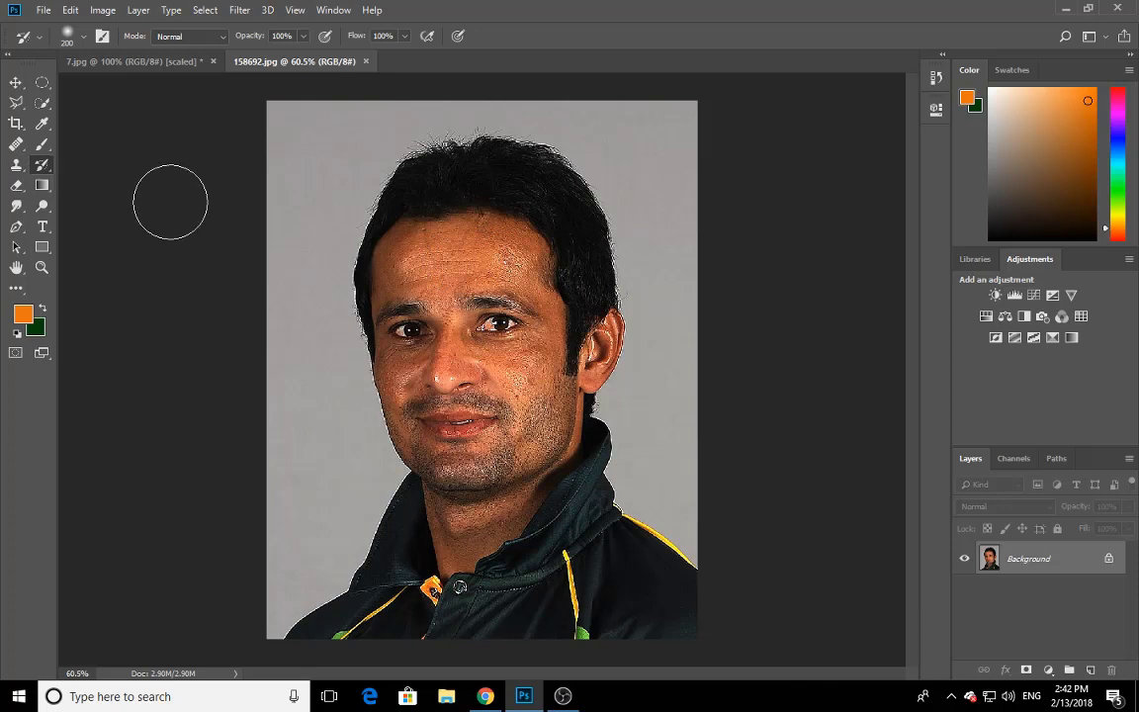
right_click(46, 168)
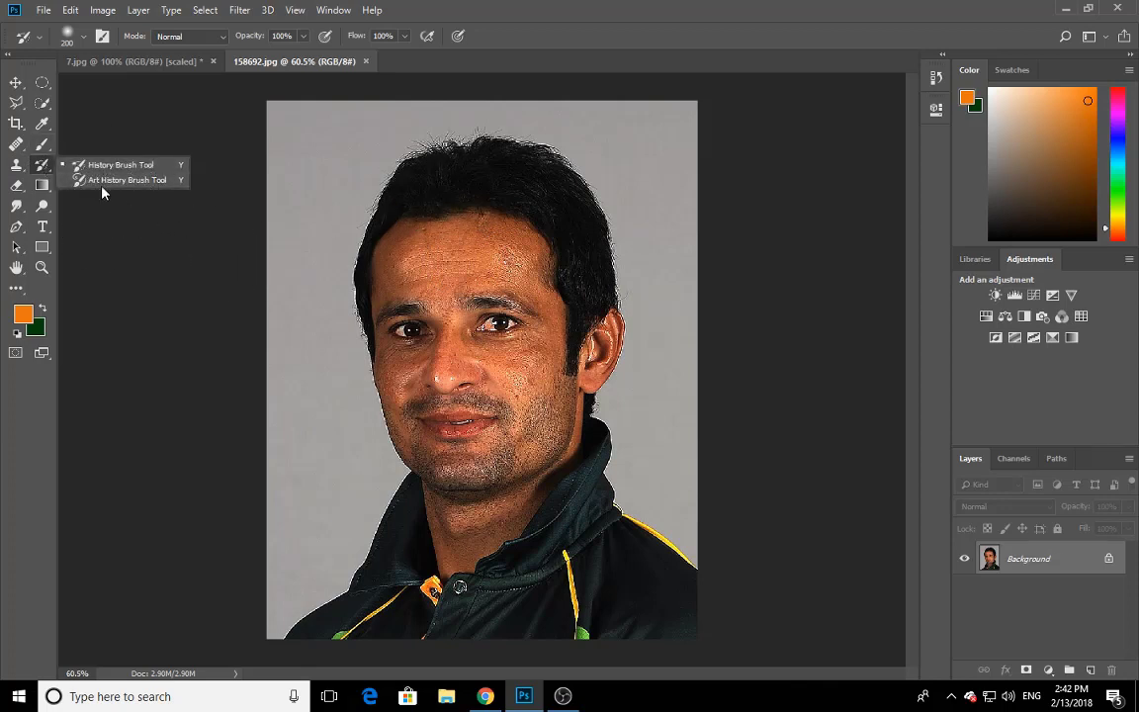
left_click(42, 169)
right_click(41, 171)
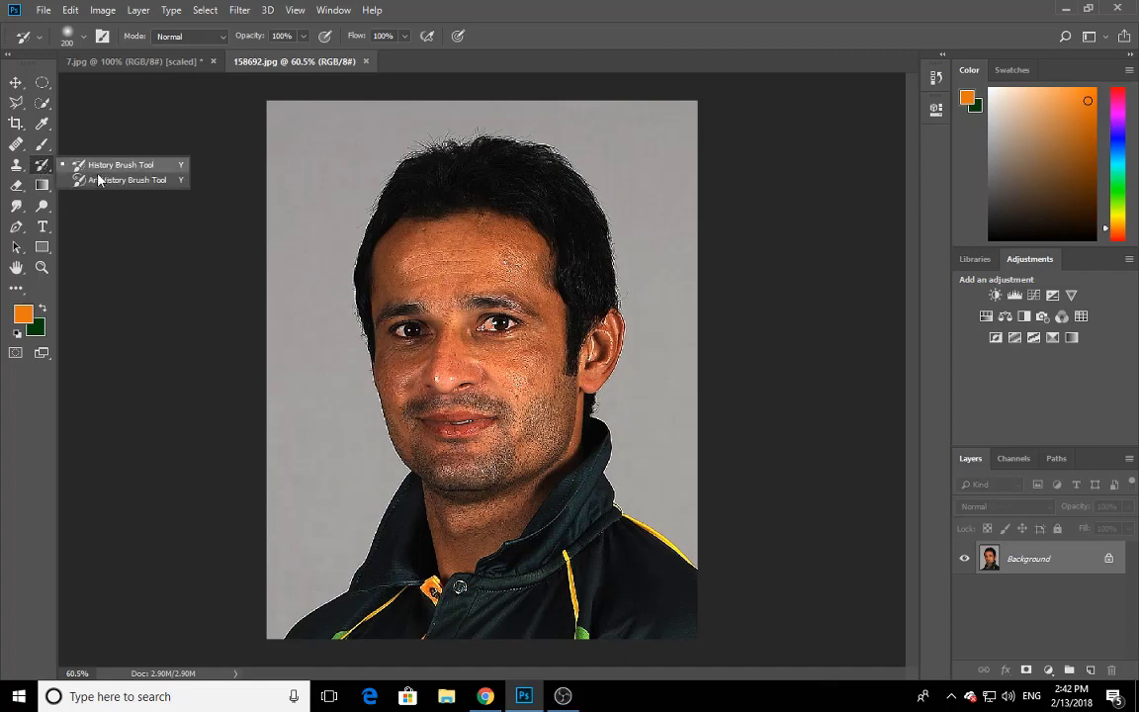
left_click(133, 61)
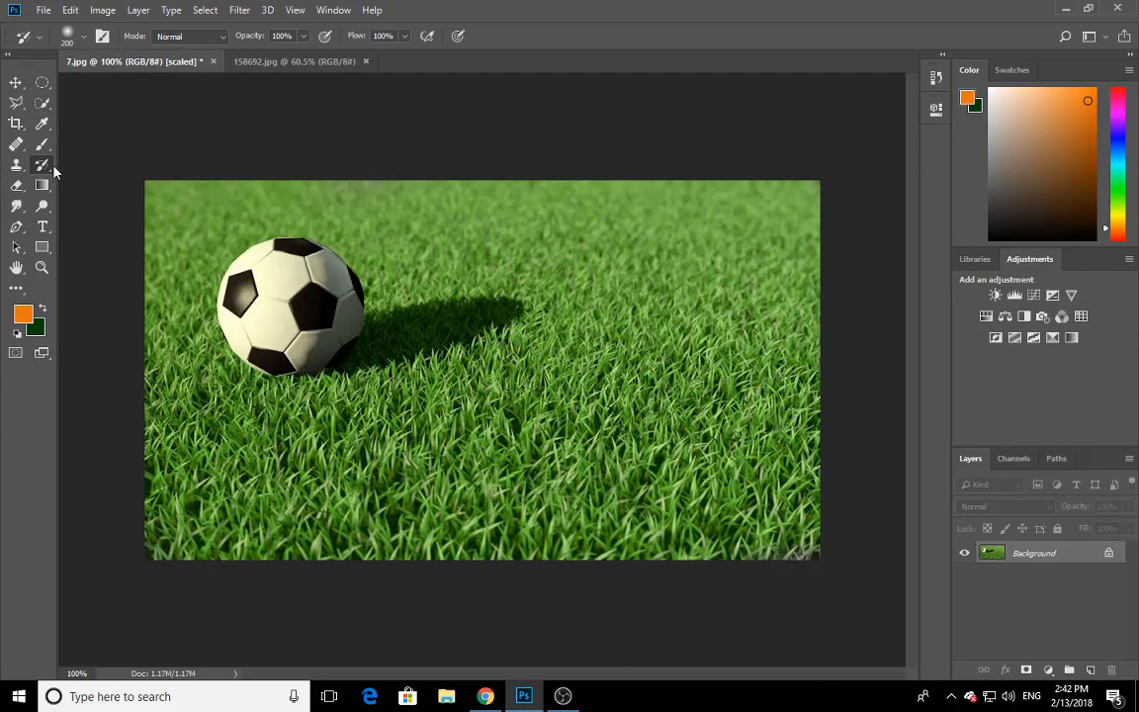
Try Art History Brush strokes on the grass, revert with F12, and reselect History Brush.
right_click(40, 170)
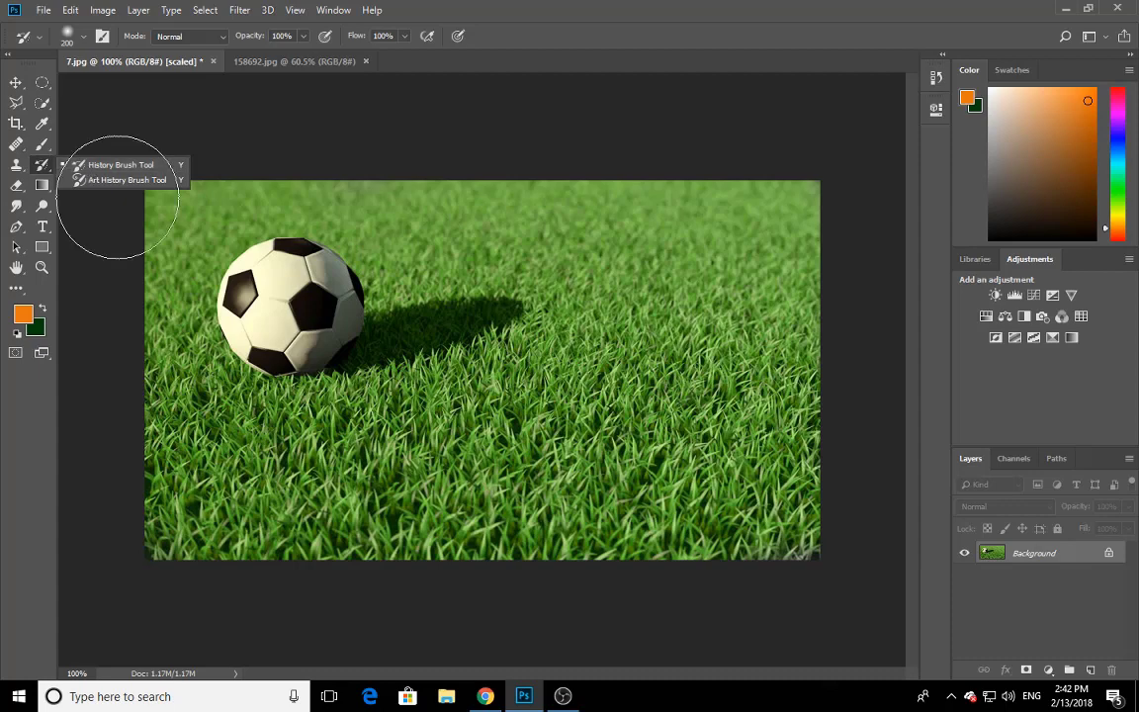
left_click(125, 180)
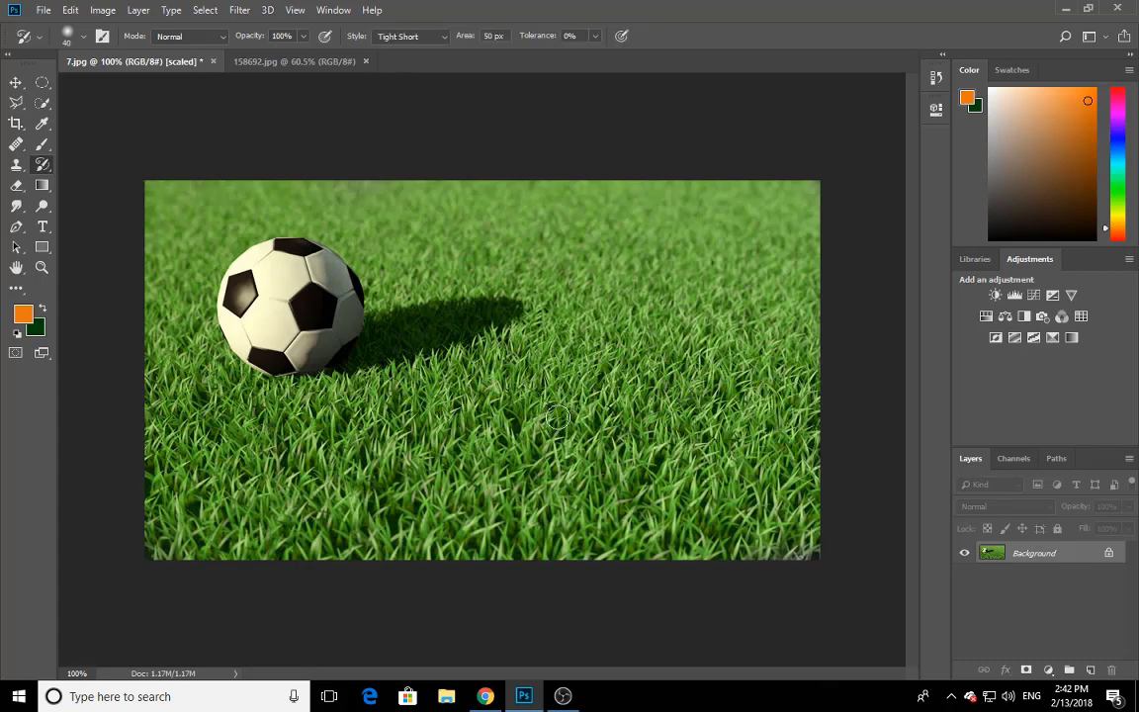
mouse_move(556, 417)
left_mouse_down()
mouse_move(538, 400)
mouse_move(630, 424)
mouse_move(590, 501)
mouse_move(353, 464)
mouse_move(424, 472)
mouse_move(467, 458)
mouse_move(521, 377)
mouse_move(415, 351)
mouse_move(412, 310)
mouse_move(326, 292)
mouse_move(203, 296)
mouse_move(238, 188)
mouse_move(204, 294)
mouse_move(533, 262)
mouse_move(257, 201)
mouse_move(492, 266)
mouse_move(891, 260)
left_mouse_up()
key("F12")
right_click(40, 165)
left_click(100, 166)
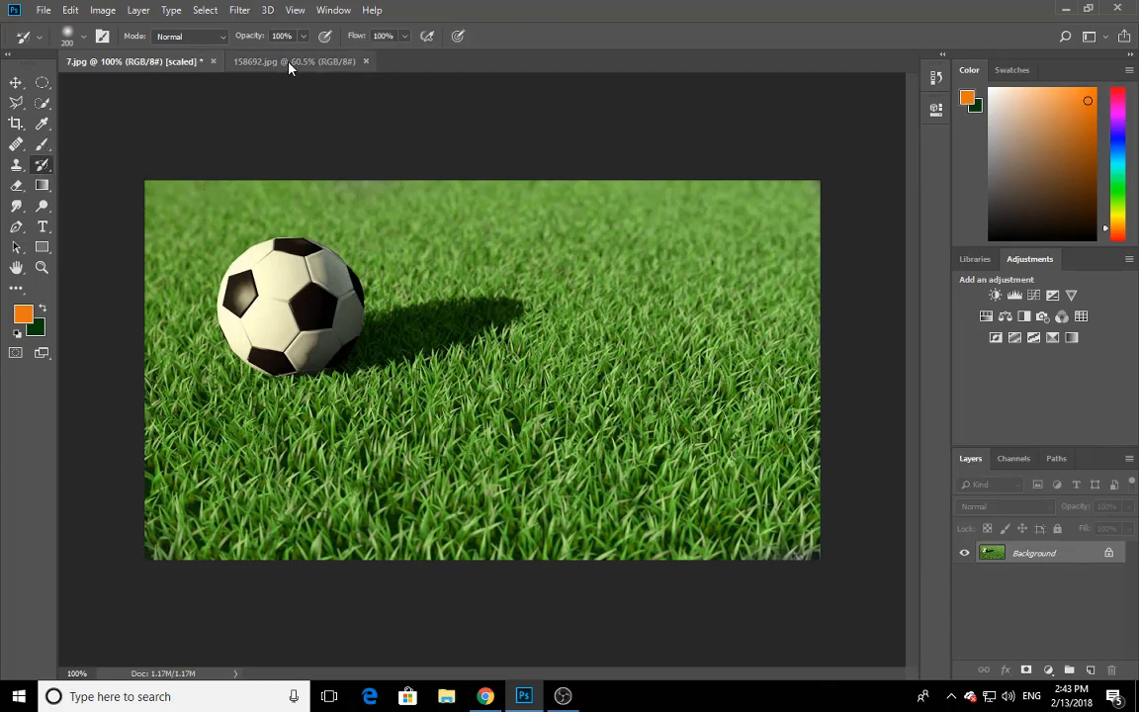
Return to the colour portrait 158692.jpg, zoom in and out, and reselect the History Brush.
left_click(284, 61)
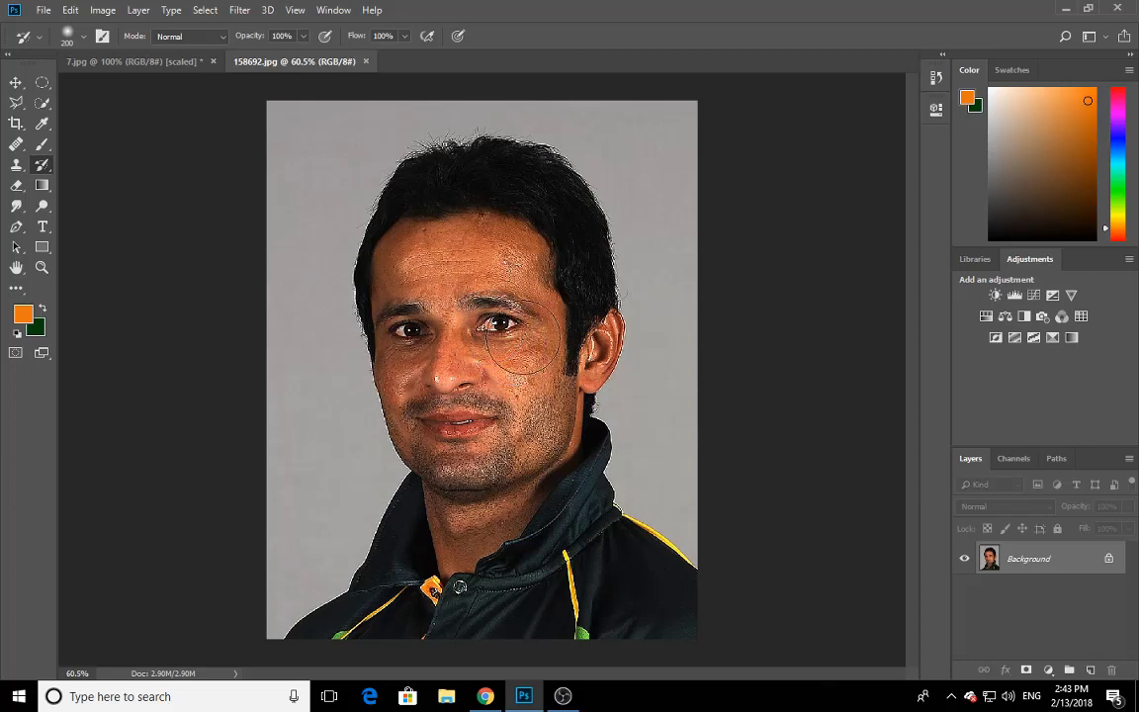
scroll(500, 336, "up", 3)
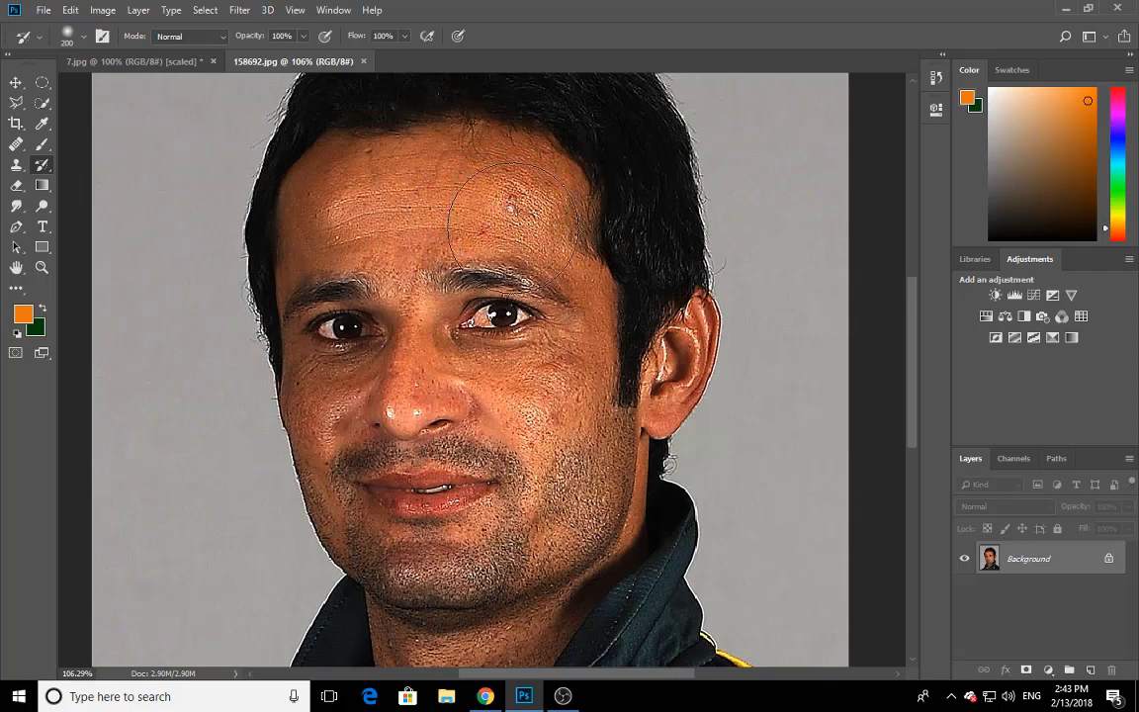
scroll(591, 362, "down", 1)
scroll(591, 362, "down", 1)
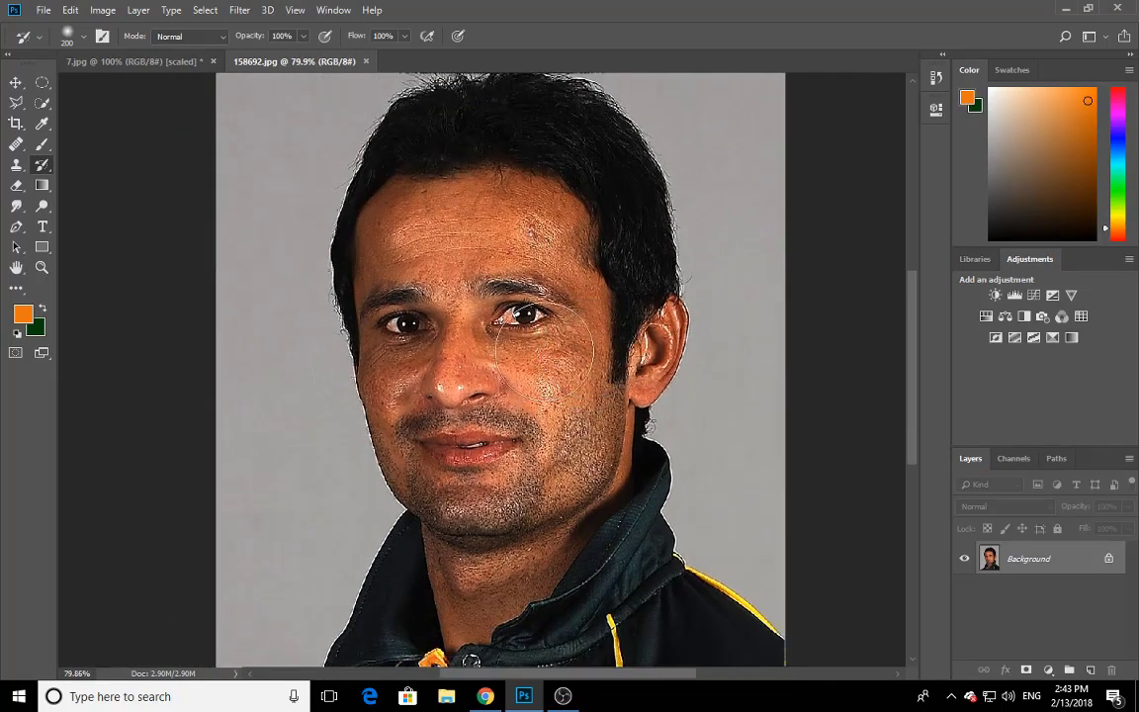
right_click(41, 165)
left_click(87, 164)
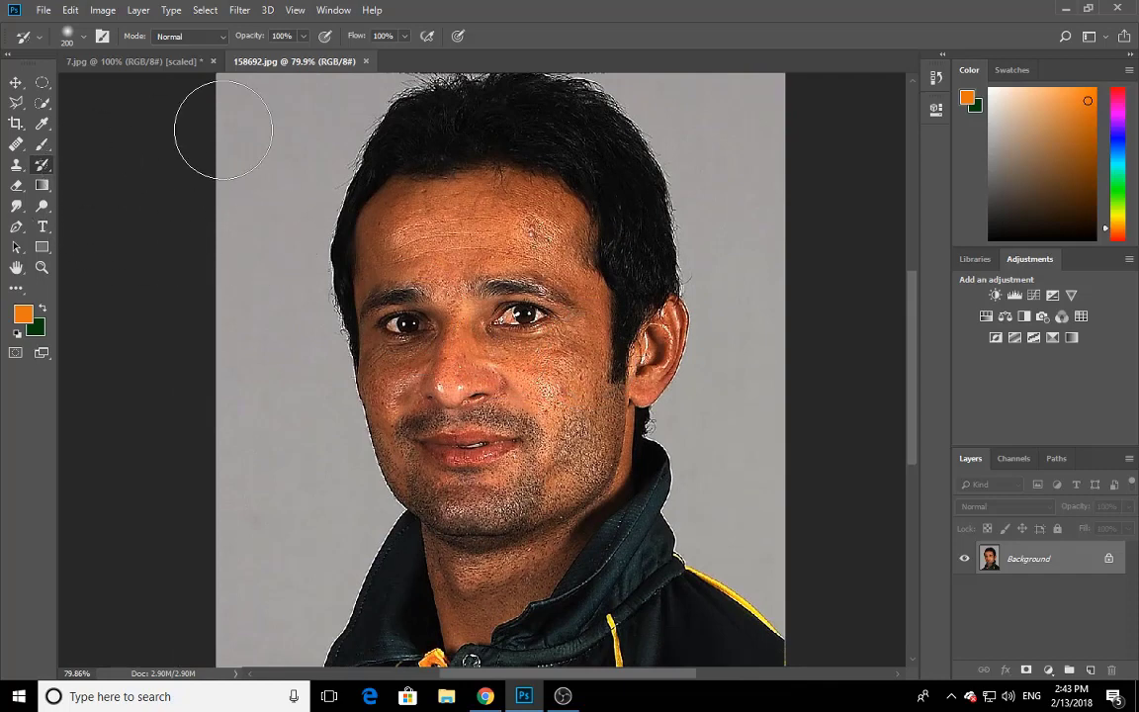
right_click(41, 170)
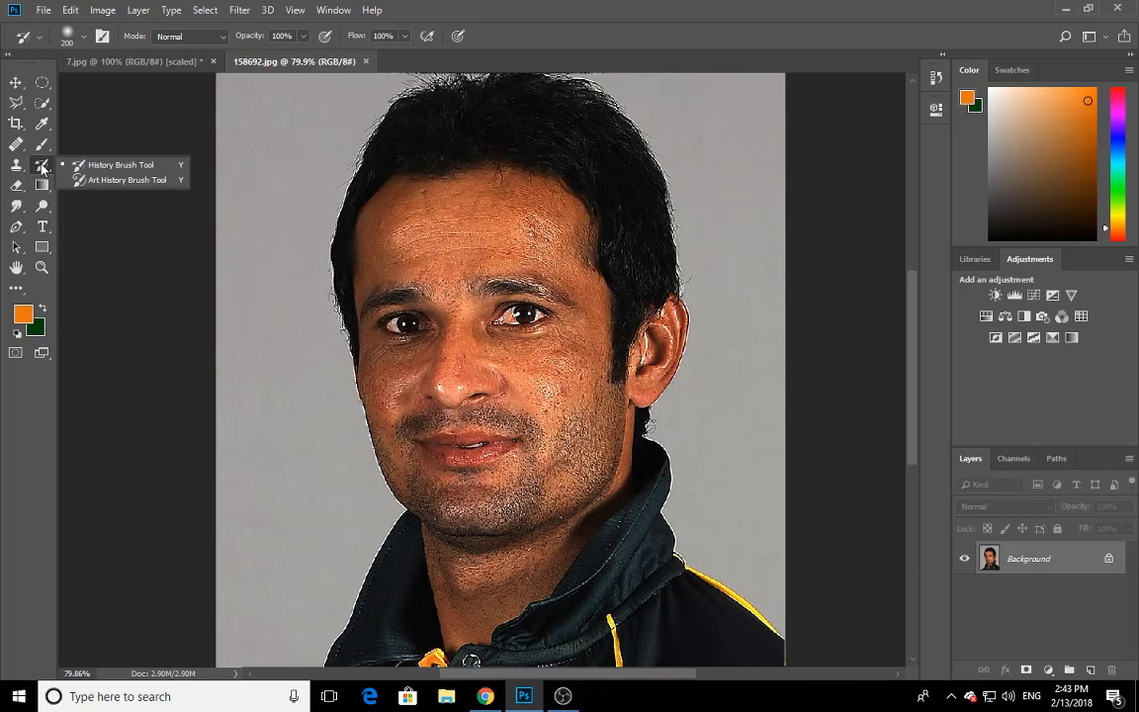
left_click(109, 164)
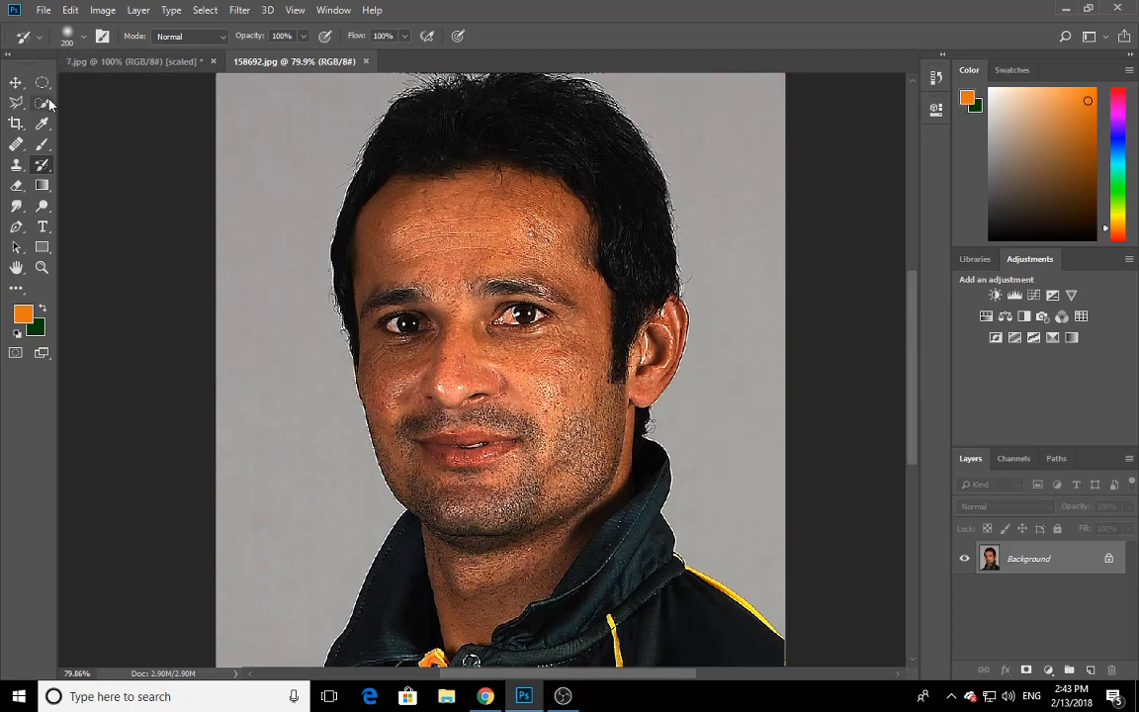
left_click(17, 184)
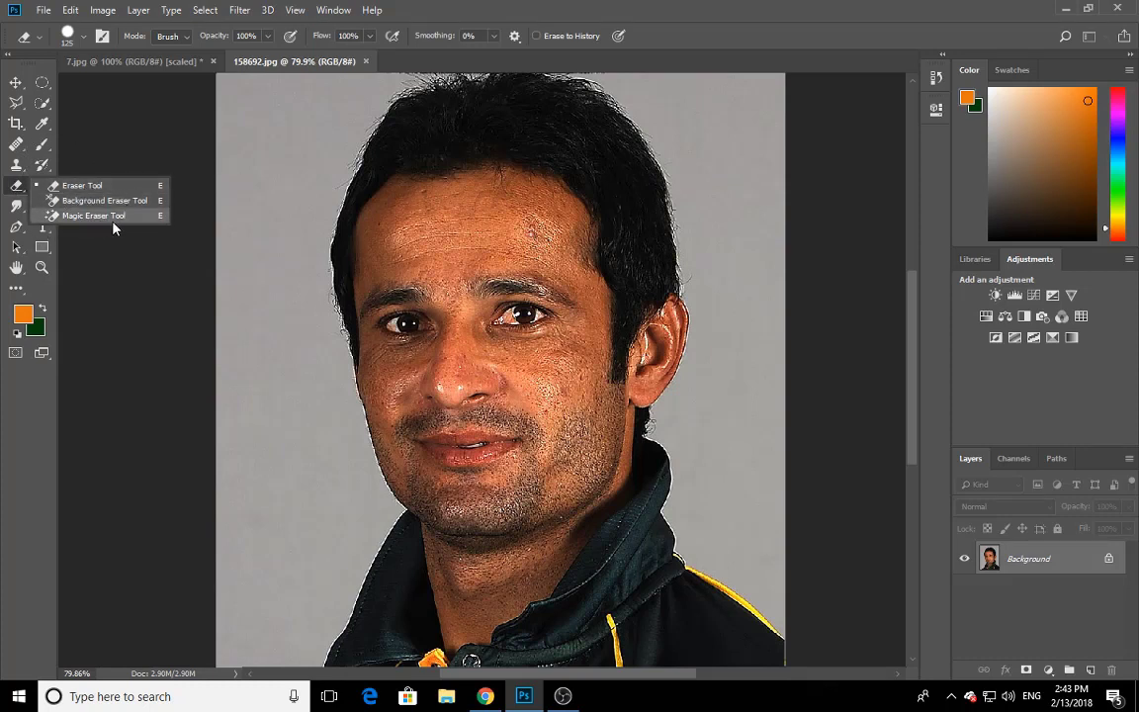
left_click(42, 186)
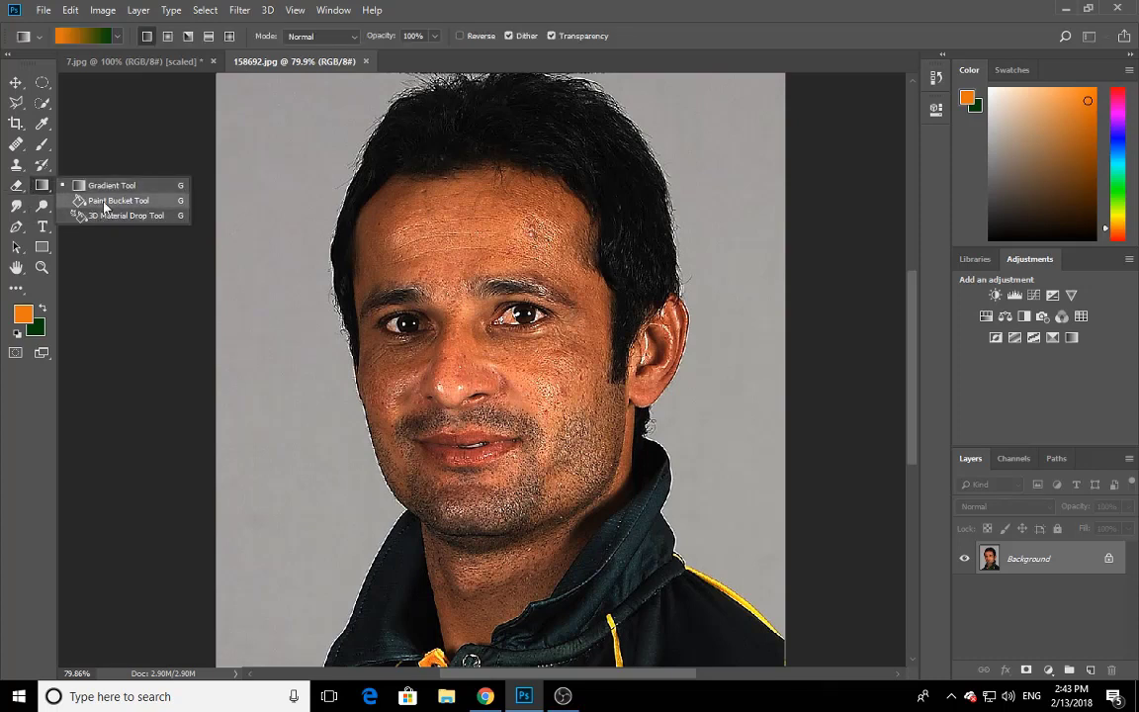
left_click(15, 184)
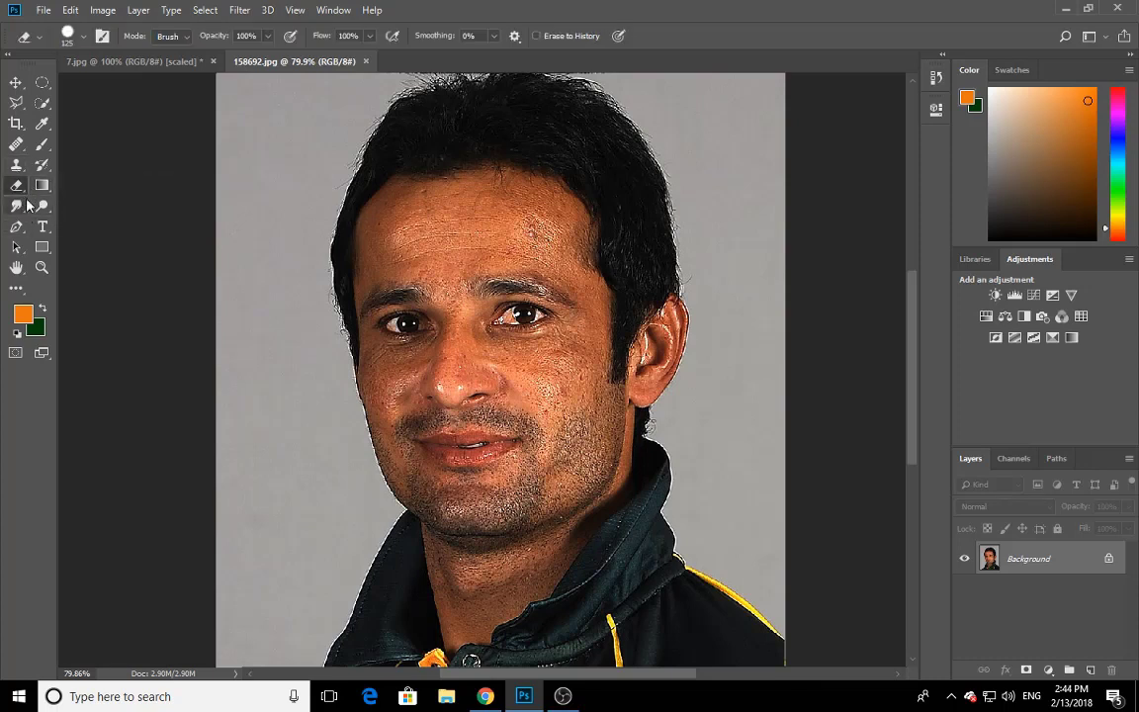
left_click(16, 207)
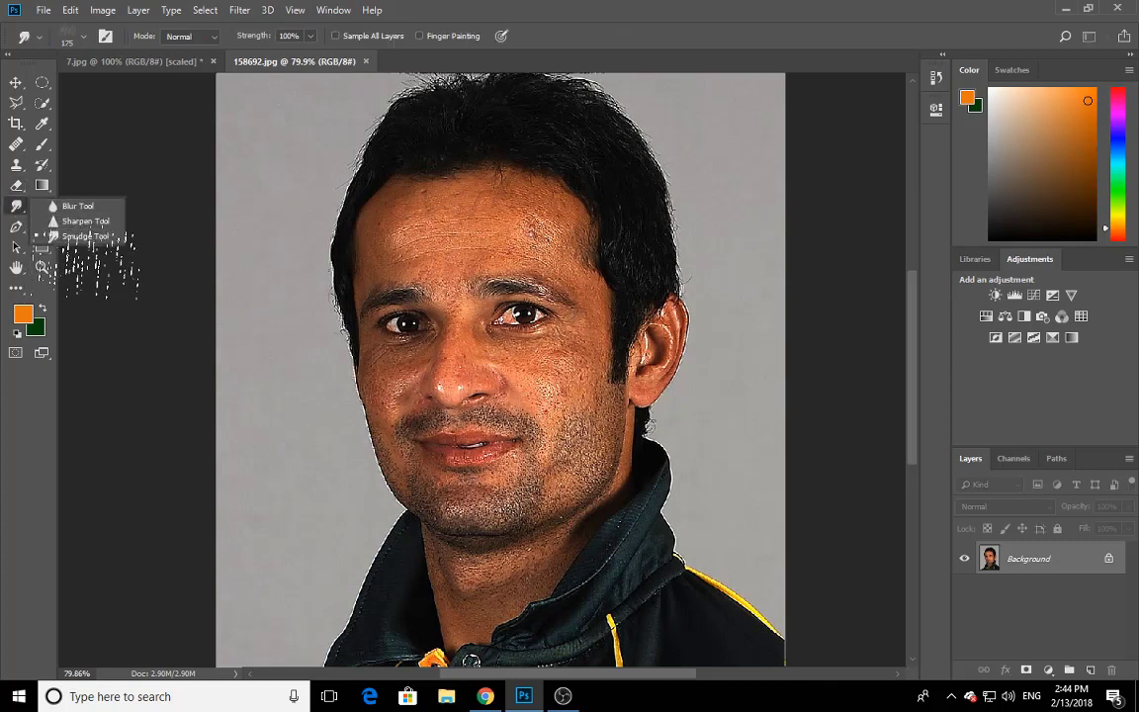
left_click(16, 184)
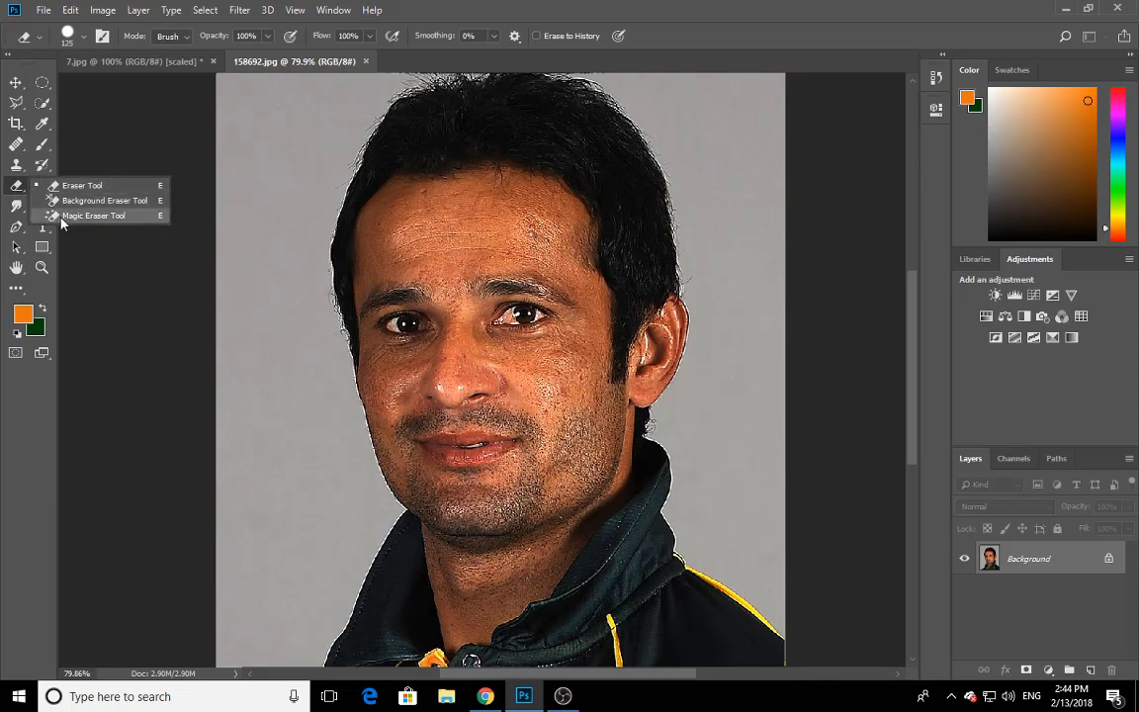
left_click(14, 193)
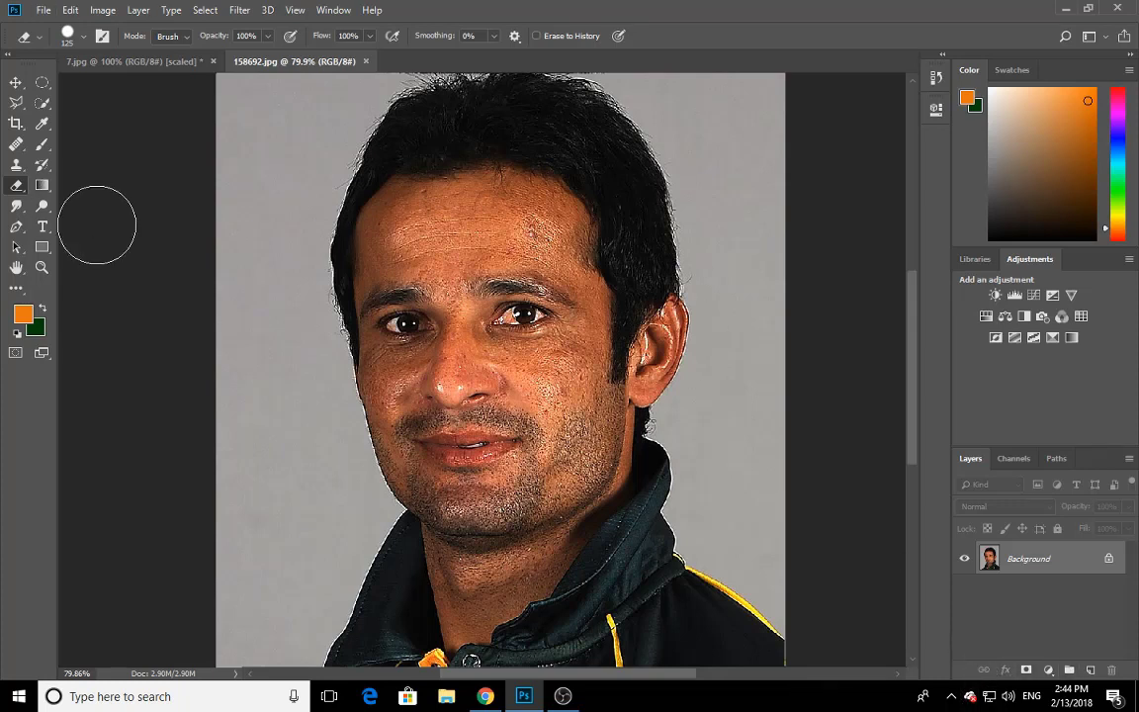
left_click(42, 168)
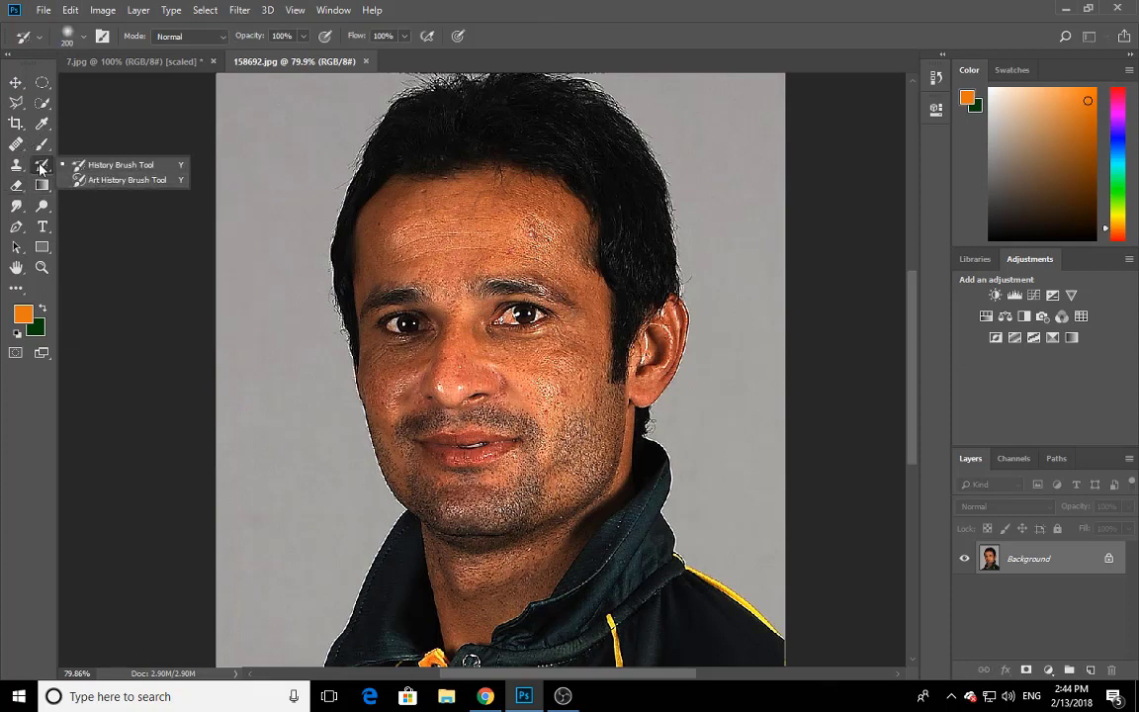
Dismiss the History Brush variant flyout and reveal the taskbar's hidden tray icons.
left_click(42, 168)
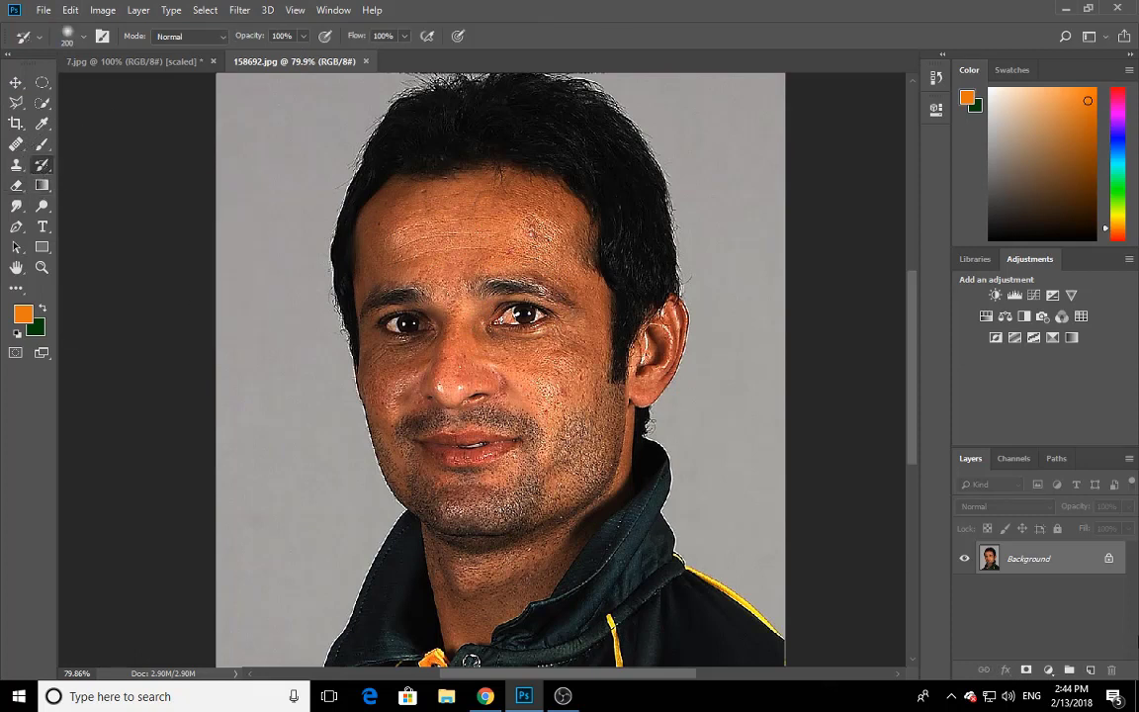
left_click(952, 695)
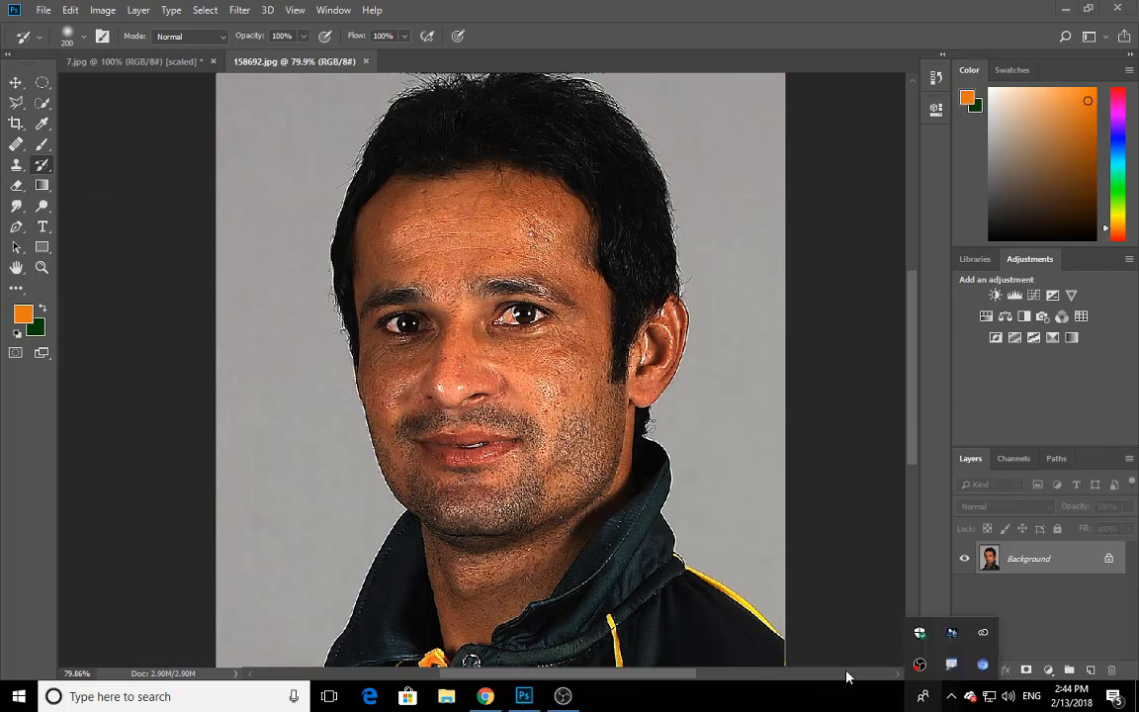